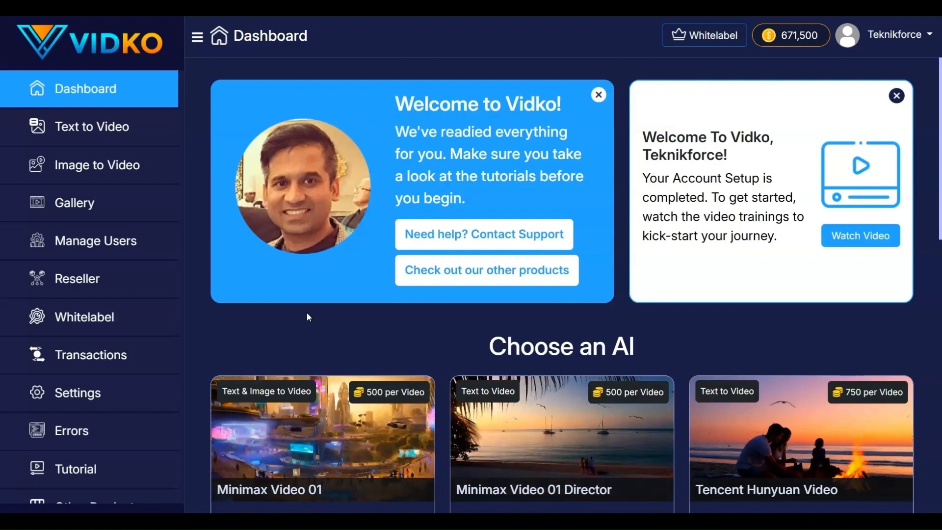
Download the Vidko script from the Whitelabel page and check the zip in the Downloads folder.
{"action": "left_click", "coordinate": [68, 323]}
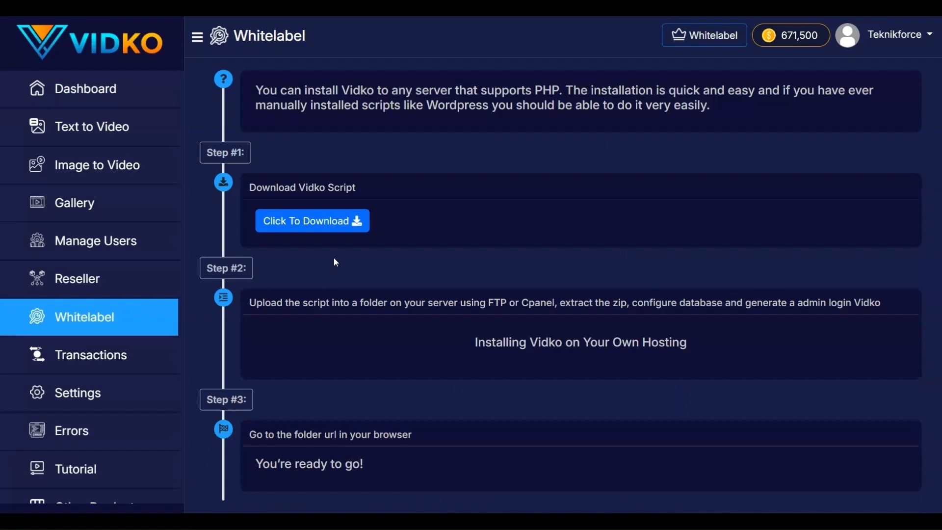
{"action": "left_click", "coordinate": [314, 224]}
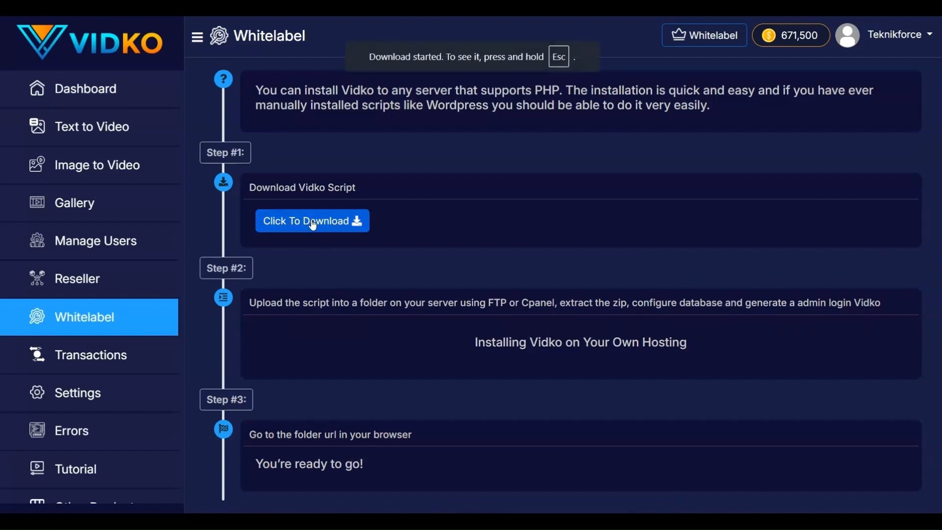
{"action": "key", "text": "Escape"}
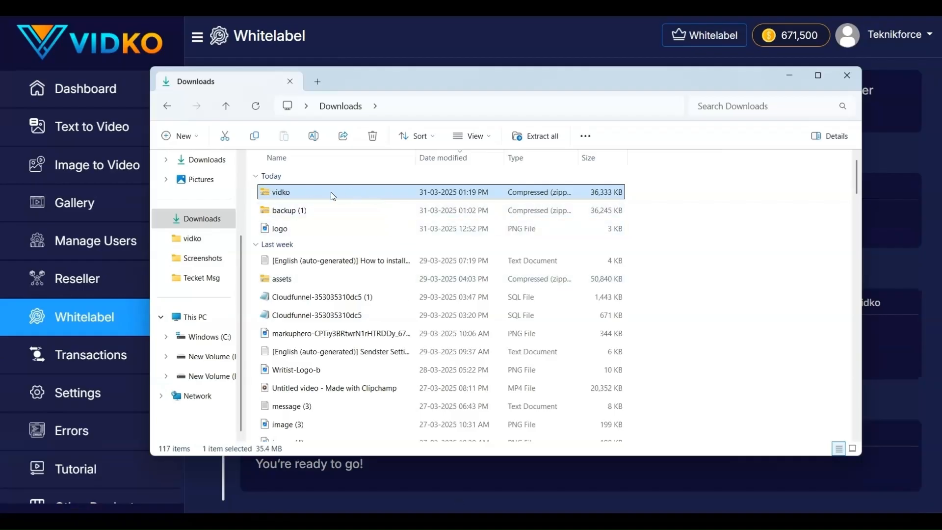
{"action": "left_click", "coordinate": [789, 75]}
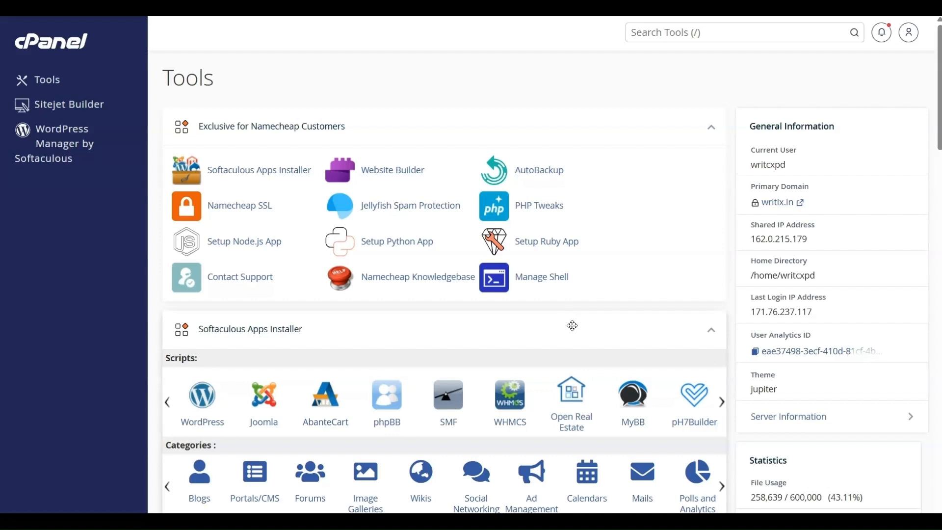
Switch to cPanel and open the tutorial.vidko.in folder in File Manager.
{"action": "scroll", "coordinate": [572, 325], "scroll_direction": "down", "scroll_amount": 4}
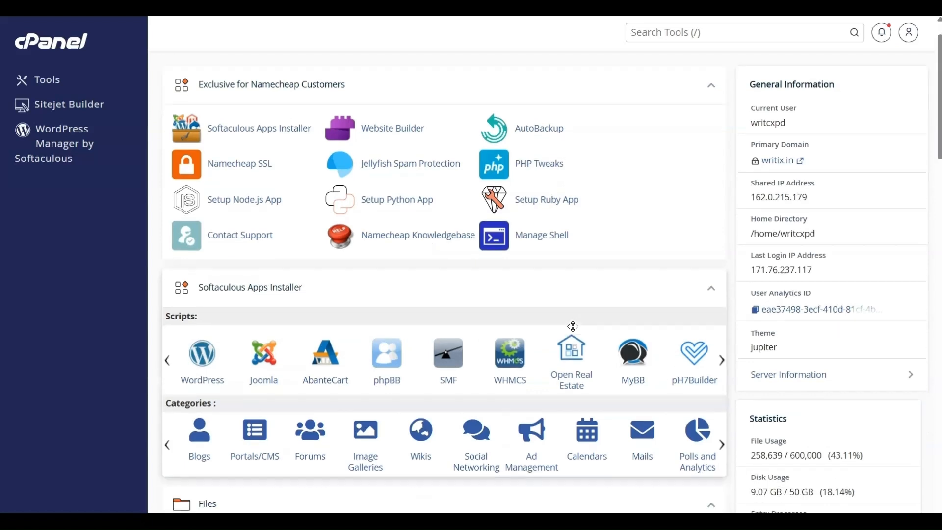
{"action": "scroll", "coordinate": [573, 326], "scroll_direction": "down", "scroll_amount": 3}
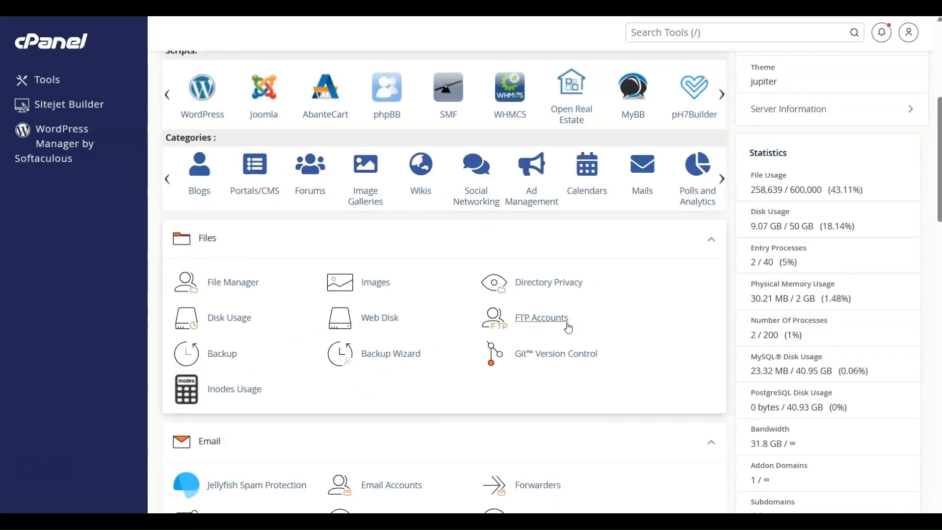
{"action": "left_click", "coordinate": [234, 284]}
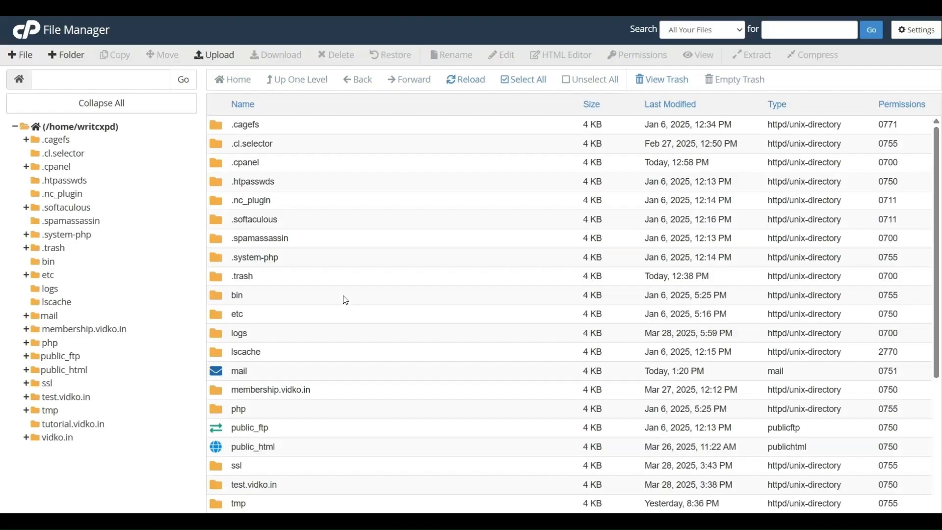
{"action": "scroll", "coordinate": [346, 300], "scroll_direction": "down", "scroll_amount": 5}
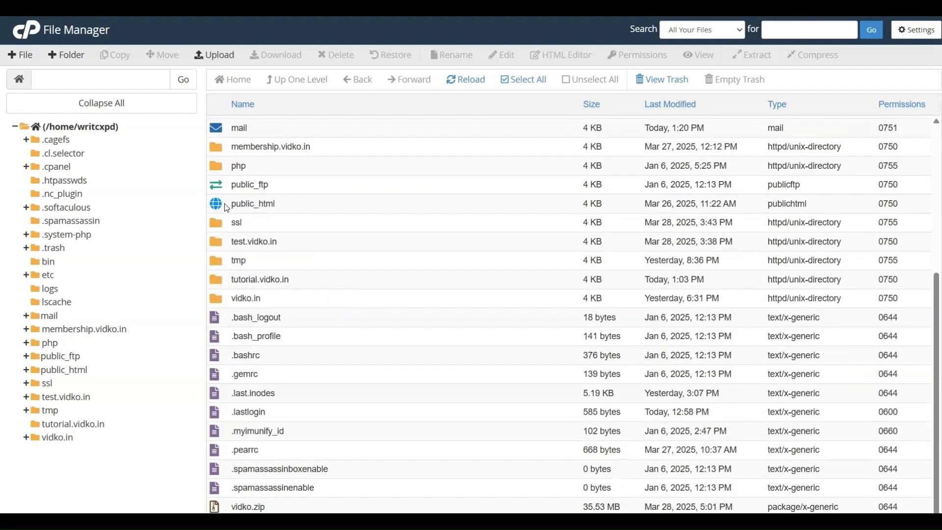
{"action": "left_click", "coordinate": [296, 210]}
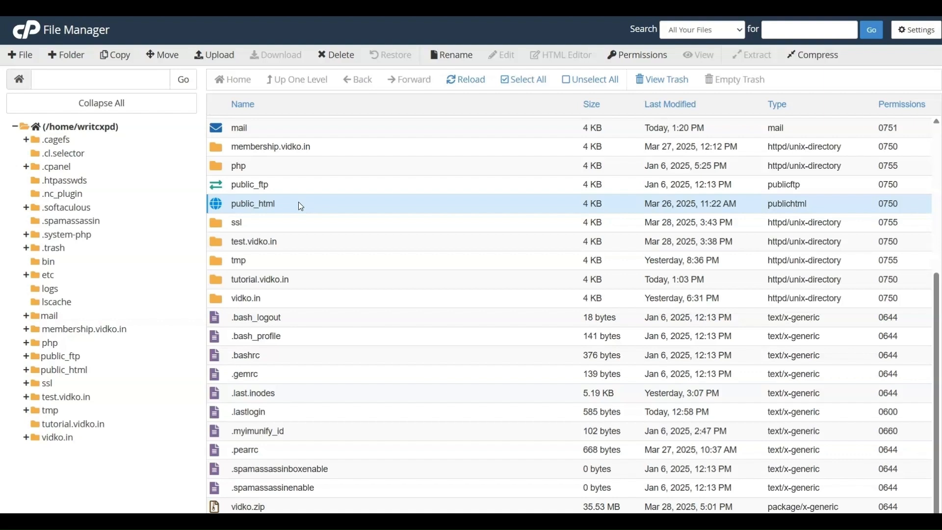
{"action": "double_click", "coordinate": [221, 210]}
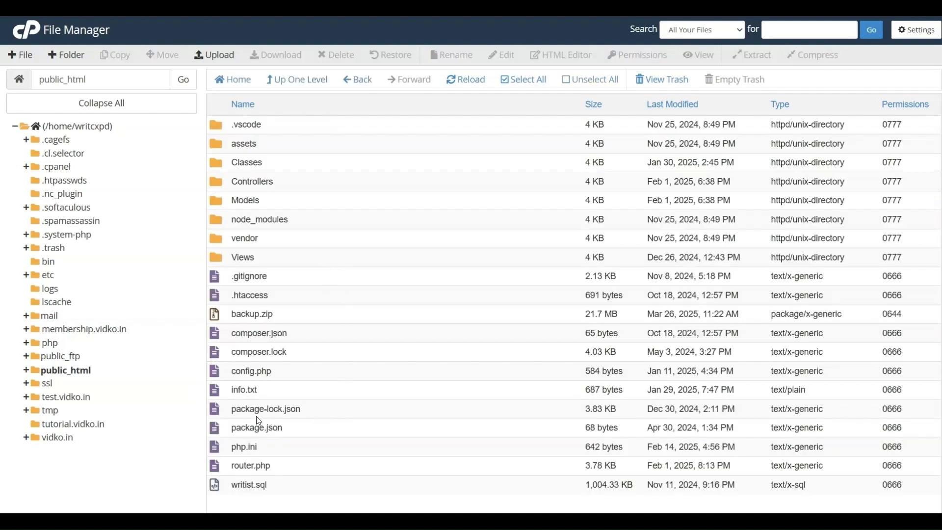
{"action": "left_click", "coordinate": [56, 425]}
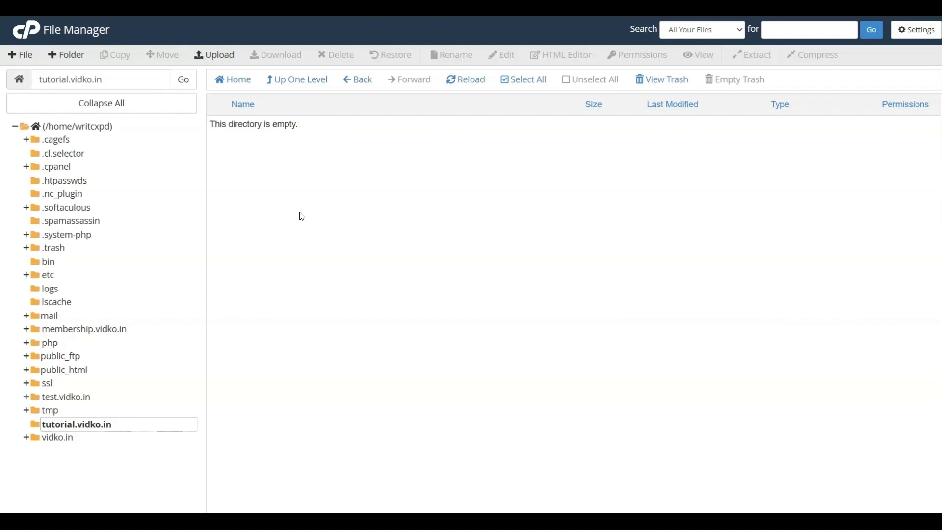
Upload the vidko zip from Downloads into the tutorial.vidko.in folder and return to that folder.
{"action": "left_click", "coordinate": [213, 56]}
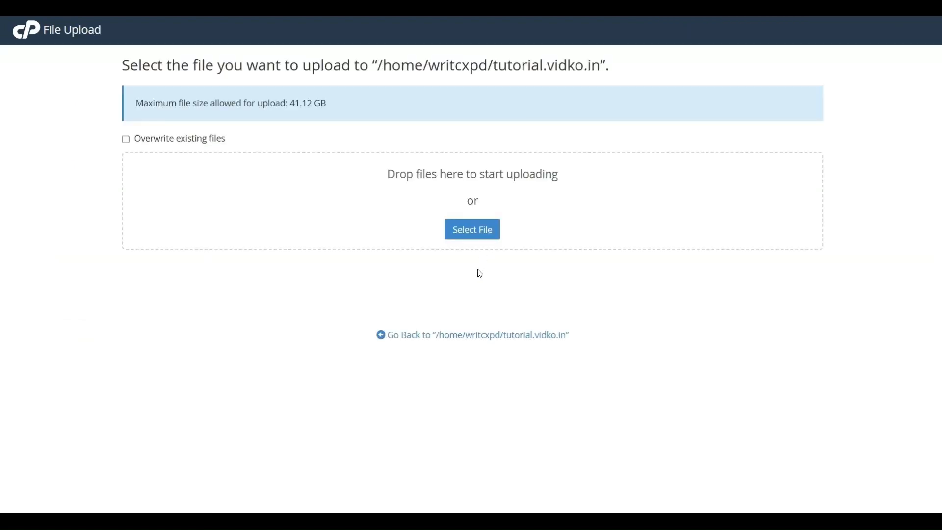
{"action": "left_click", "coordinate": [474, 231]}
{"action": "left_click", "coordinate": [230, 132]}
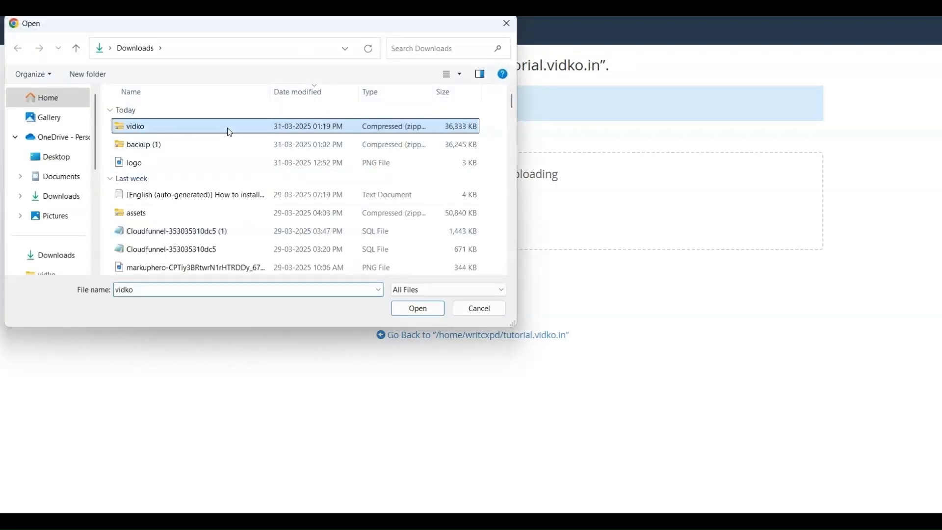
{"action": "left_click", "coordinate": [413, 309]}
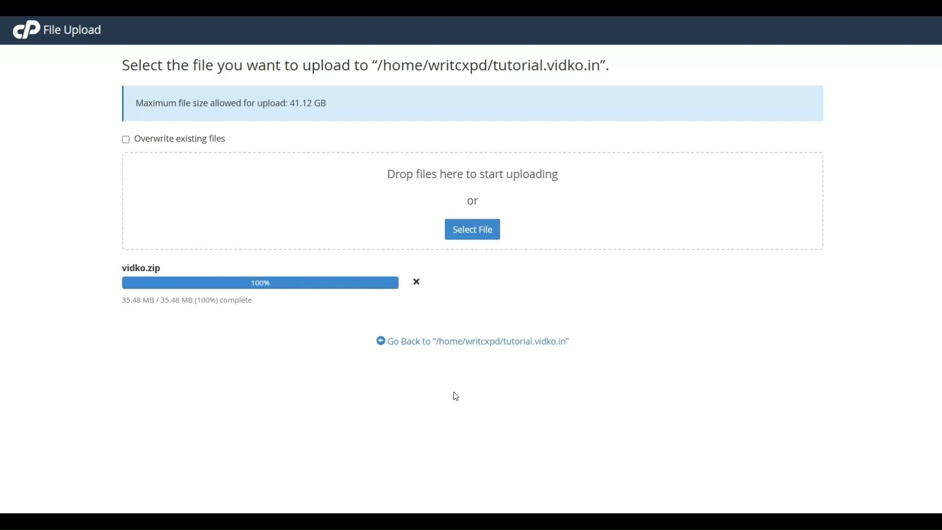
{"action": "left_click", "coordinate": [461, 347]}
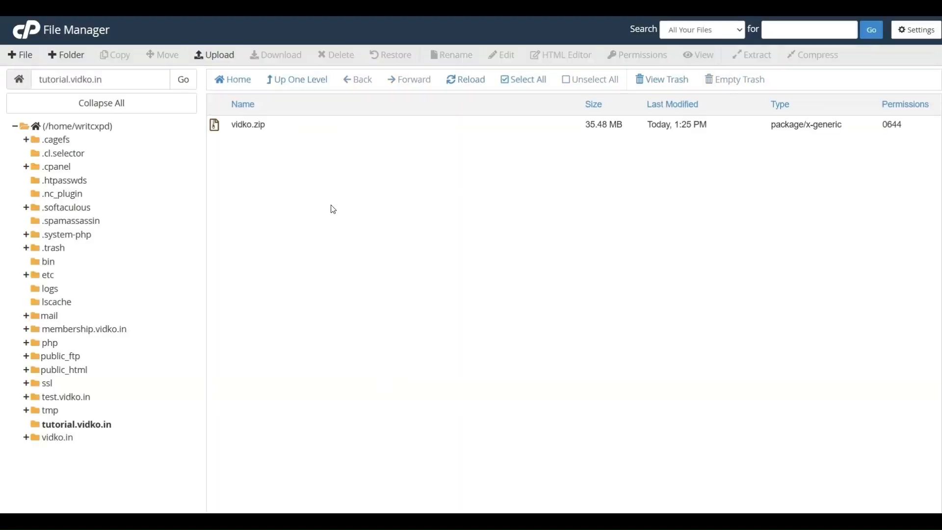
Extract vidko.zip into /tutorial.vidko.in and dismiss the extraction results.
{"action": "left_click", "coordinate": [270, 126]}
{"action": "right_click", "coordinate": [269, 127]}
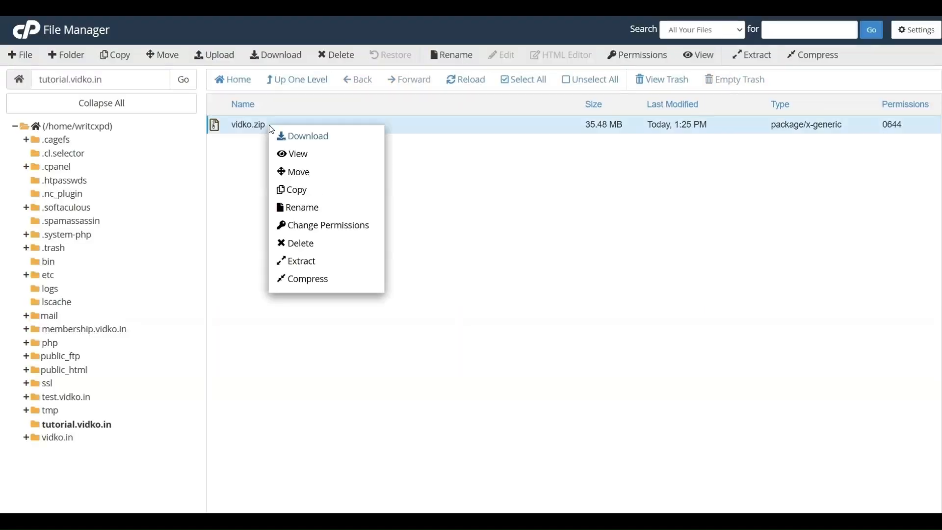
{"action": "left_click", "coordinate": [294, 261]}
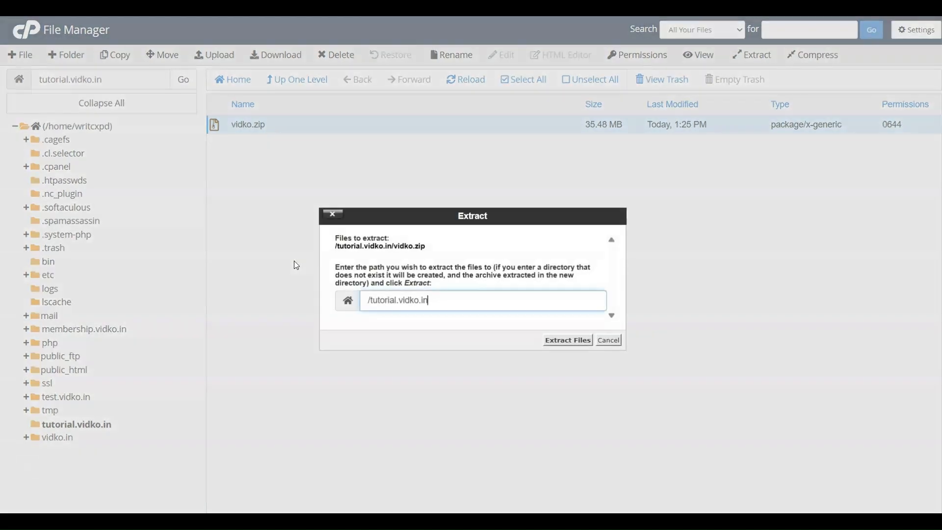
{"action": "left_click", "coordinate": [555, 342]}
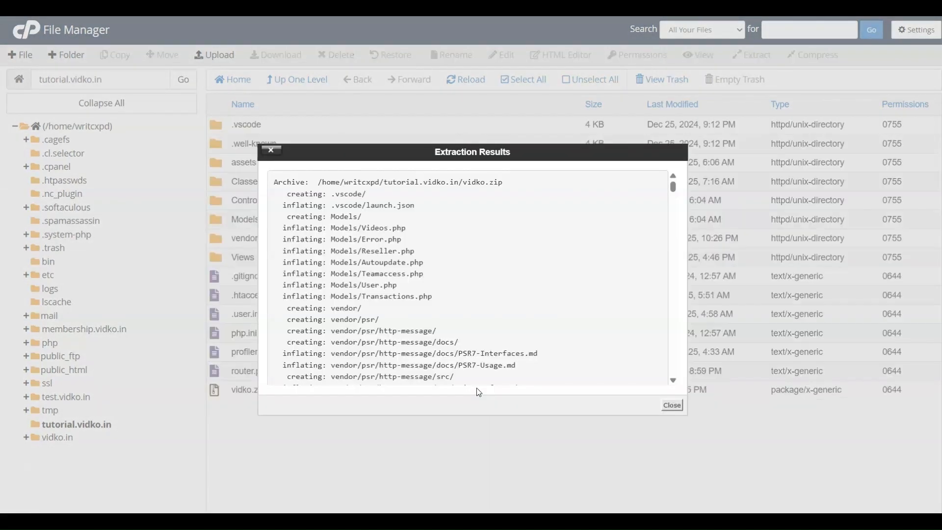
{"action": "left_click", "coordinate": [671, 406]}
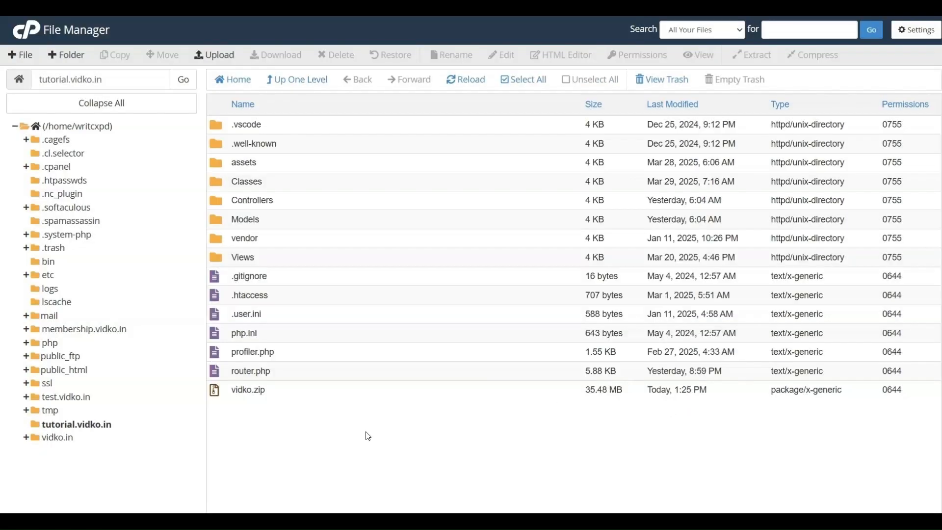
Permanently delete vidko.zip from the tutorial.vidko.in folder, skipping the trash.
{"action": "left_click", "coordinate": [306, 392]}
{"action": "right_click", "coordinate": [306, 393]}
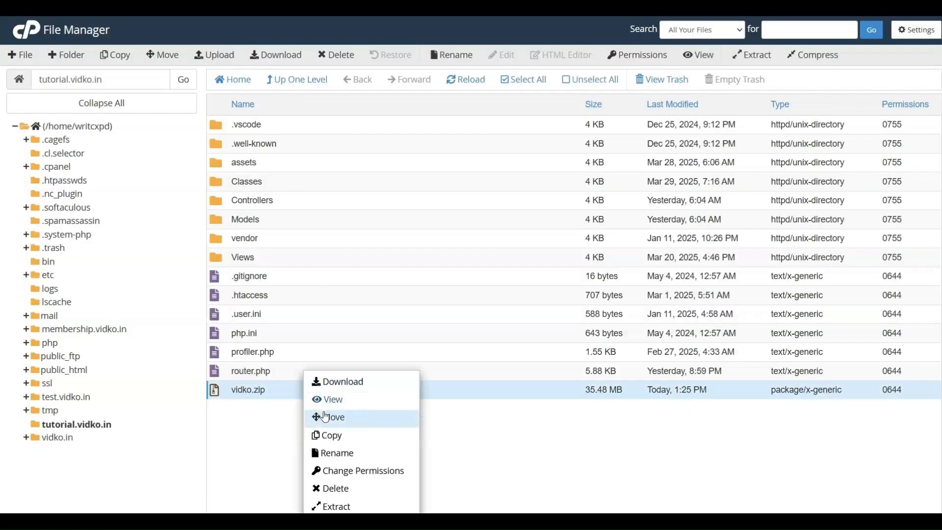
{"action": "left_click", "coordinate": [341, 485]}
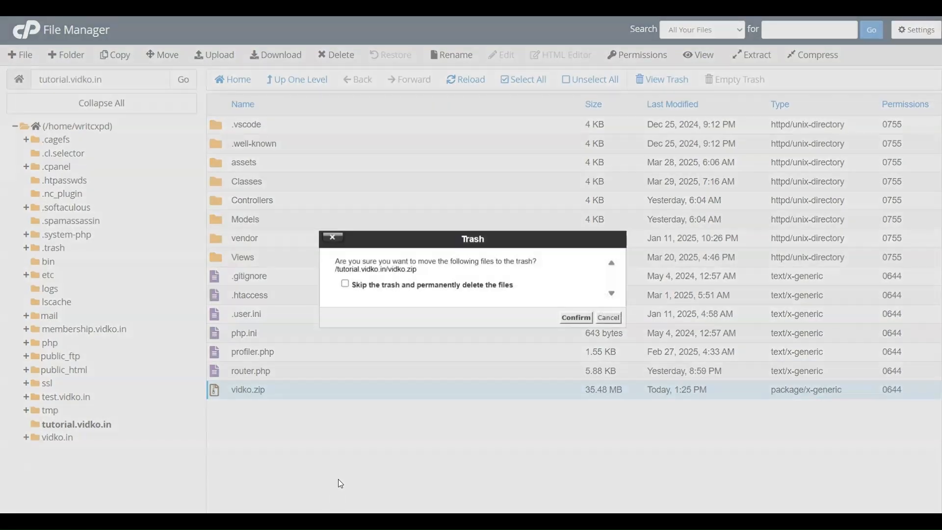
{"action": "left_click", "coordinate": [346, 284]}
{"action": "left_click", "coordinate": [570, 323]}
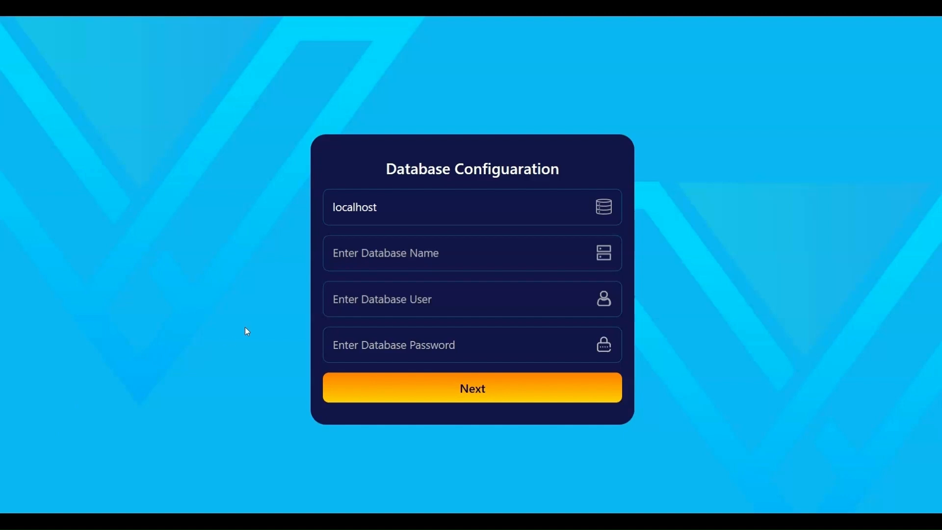
Examine the database name, user and password fields on the Vidko installer's database configuration form.
{"action": "left_click", "coordinate": [418, 254]}
{"action": "left_click", "coordinate": [393, 301]}
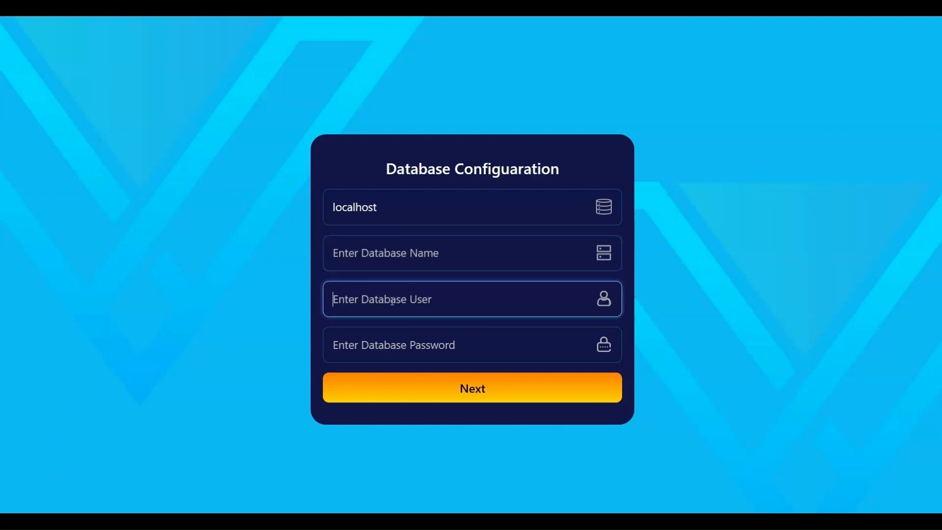
{"action": "left_click", "coordinate": [391, 346]}
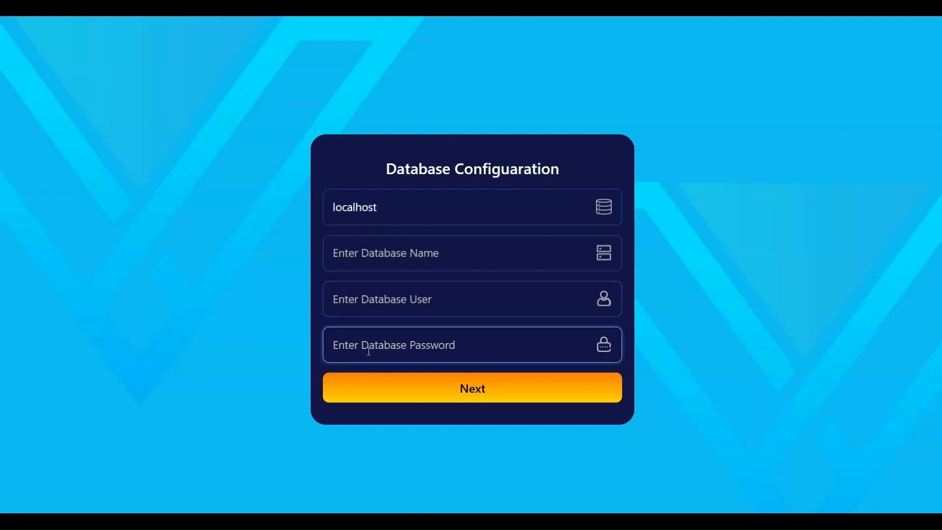
{"action": "left_click", "coordinate": [261, 353]}
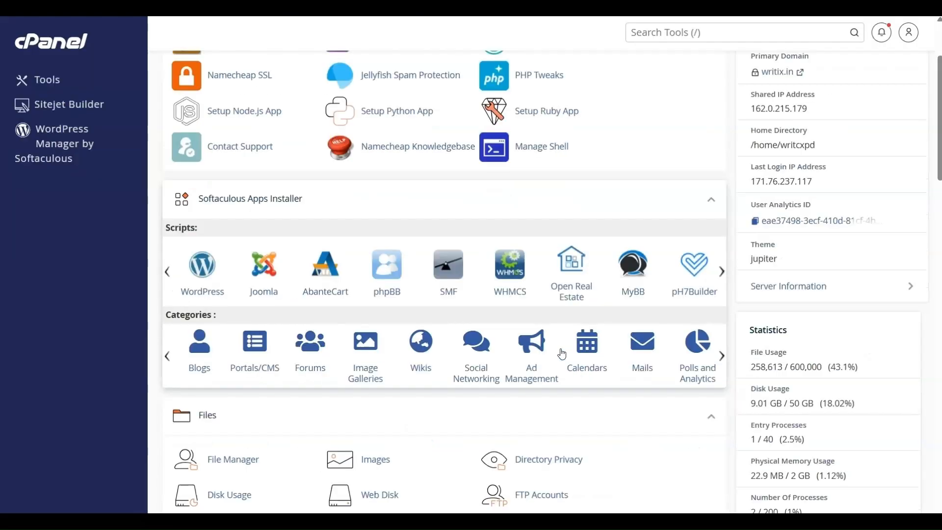
Create a database named tutorial_newdb after the account prefix with cPanel's MySQL Database Wizard.
{"action": "scroll", "coordinate": [562, 350], "scroll_direction": "down", "scroll_amount": 10}
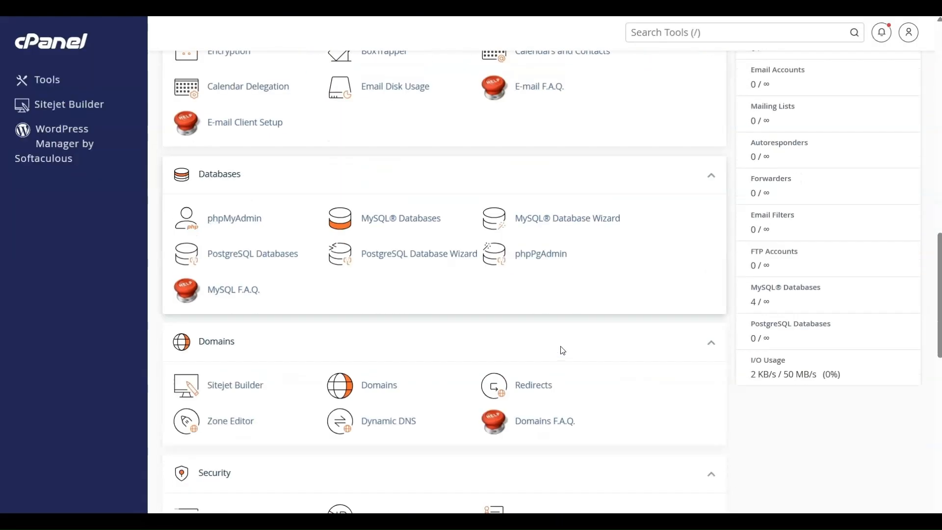
{"action": "scroll", "coordinate": [562, 350], "scroll_direction": "down", "scroll_amount": 1}
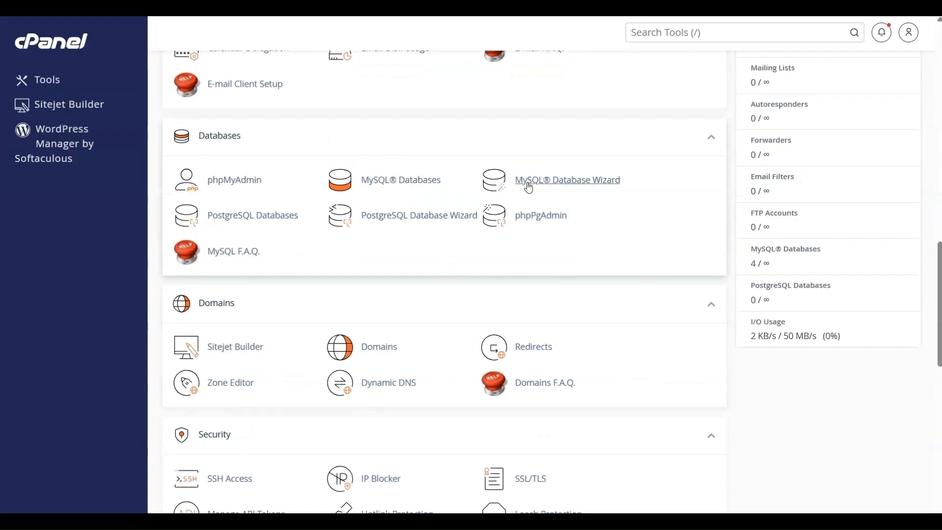
{"action": "left_click", "coordinate": [573, 187]}
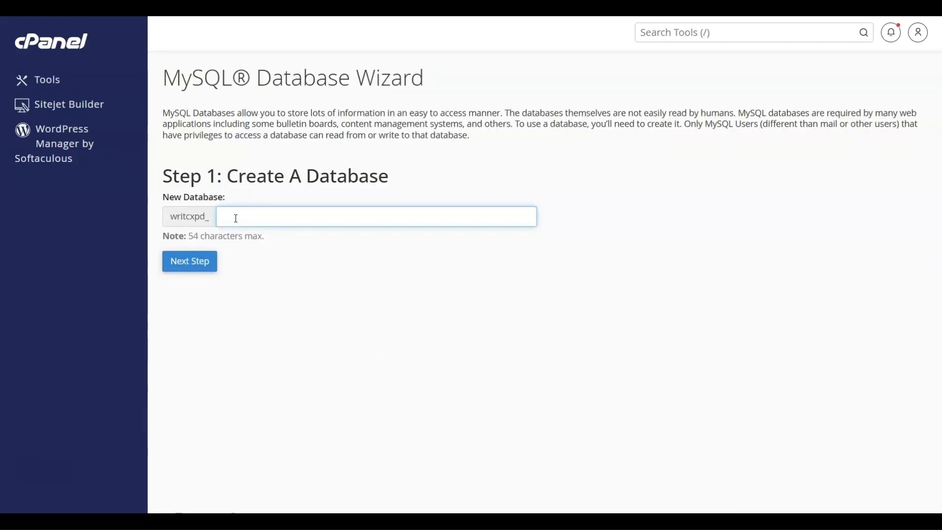
{"action": "type", "text": "tutorial_newdb"}
{"action": "key", "text": "Tab"}
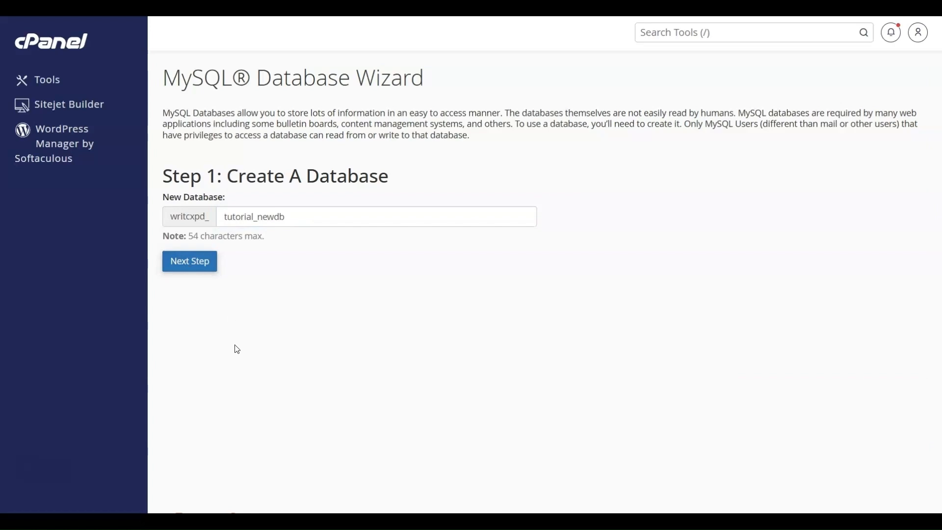
{"action": "key", "text": "Return"}
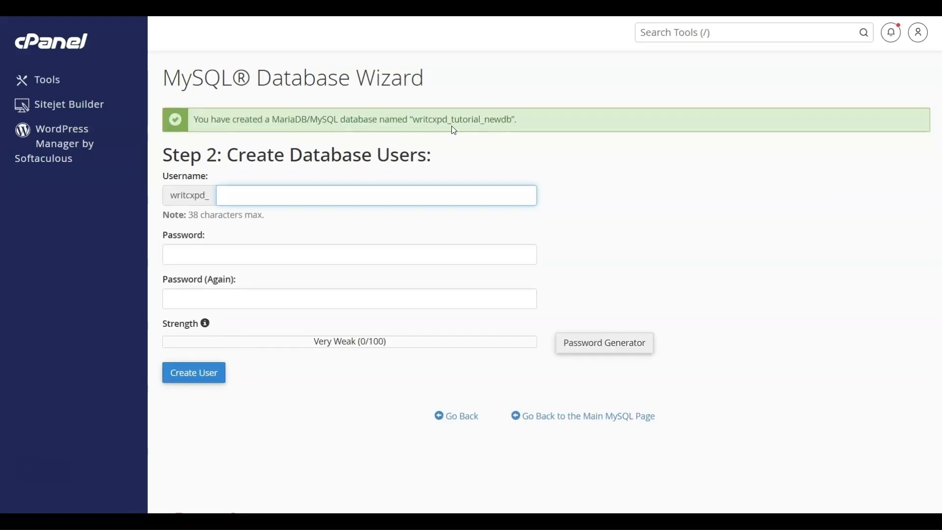
Create the database user tutorial_newuser with a generated password filled into both password fields.
{"action": "left_click", "coordinate": [249, 170]}
{"action": "left_click", "coordinate": [235, 192]}
{"action": "key", "text": "ctrl+v"}
{"action": "left_click", "coordinate": [253, 255]}
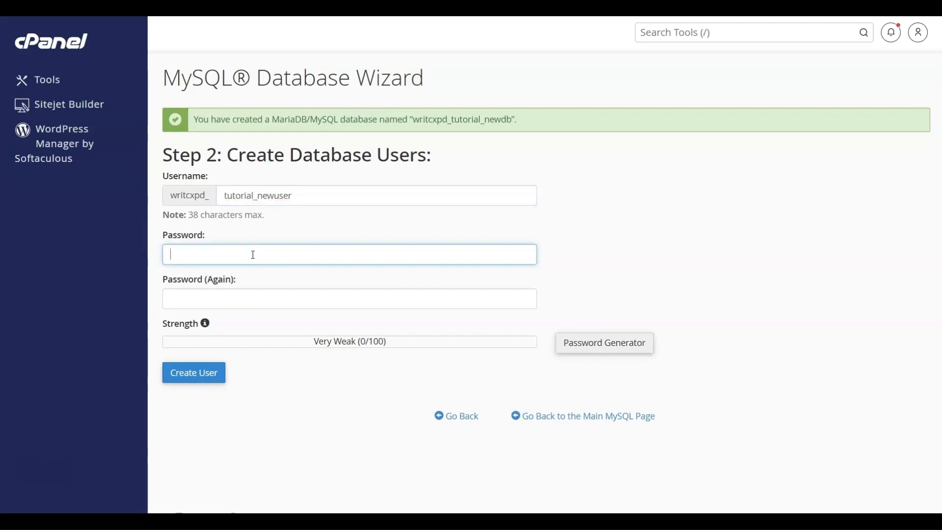
{"action": "left_click", "coordinate": [589, 345]}
{"action": "left_click", "coordinate": [429, 263]}
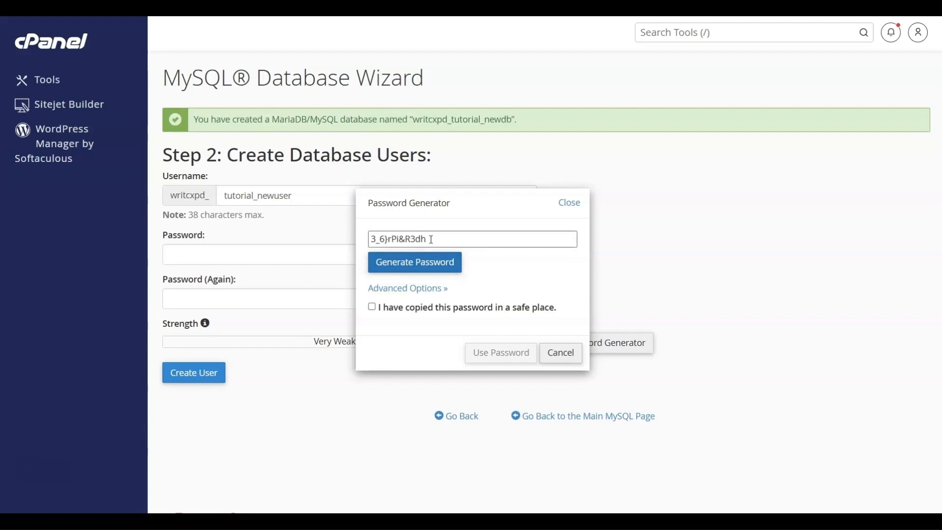
{"action": "left_click", "coordinate": [441, 239]}
{"action": "left_click", "coordinate": [372, 306]}
{"action": "left_click", "coordinate": [496, 351]}
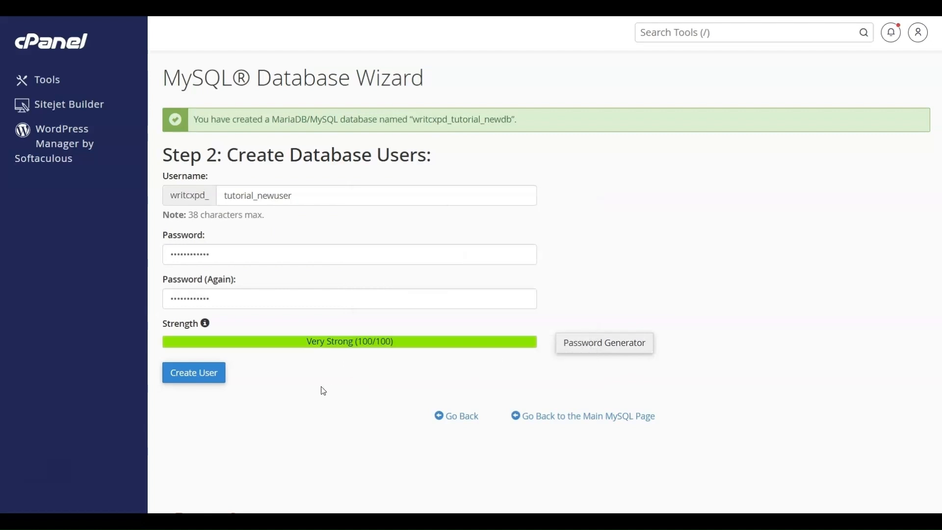
{"action": "left_click", "coordinate": [197, 382]}
Grant the new database user all privileges on the tutorial_newdb database and continue to the wizard's next step.
{"action": "scroll", "coordinate": [350, 182], "scroll_direction": "down", "scroll_amount": 1}
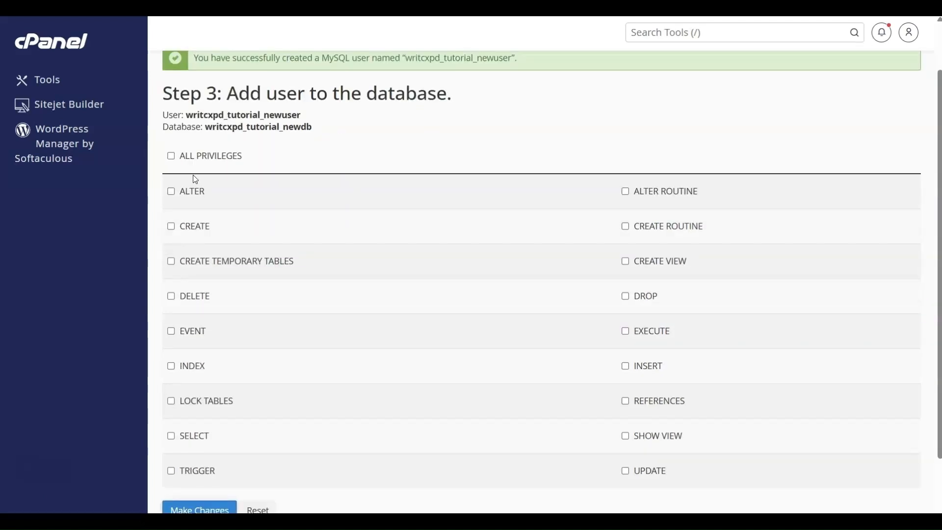
{"action": "left_click", "coordinate": [171, 156]}
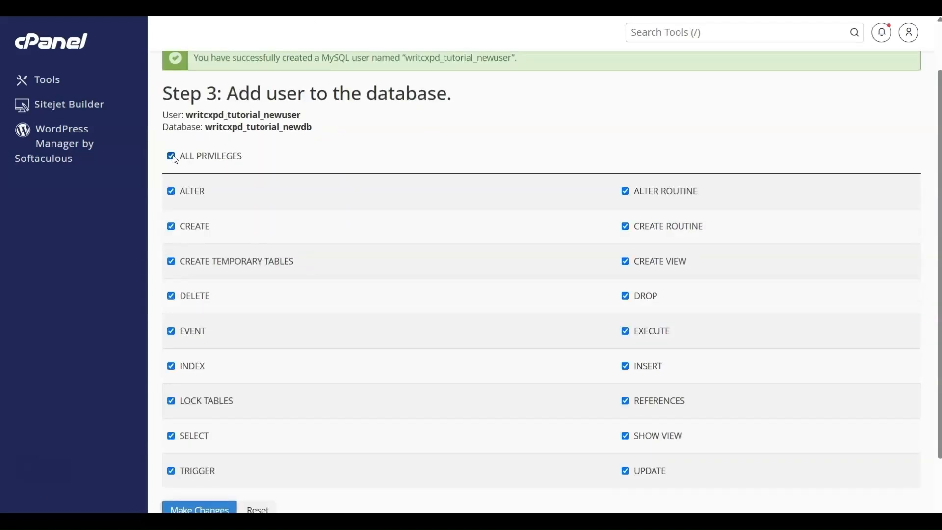
{"action": "scroll", "coordinate": [448, 245], "scroll_direction": "down", "scroll_amount": 2}
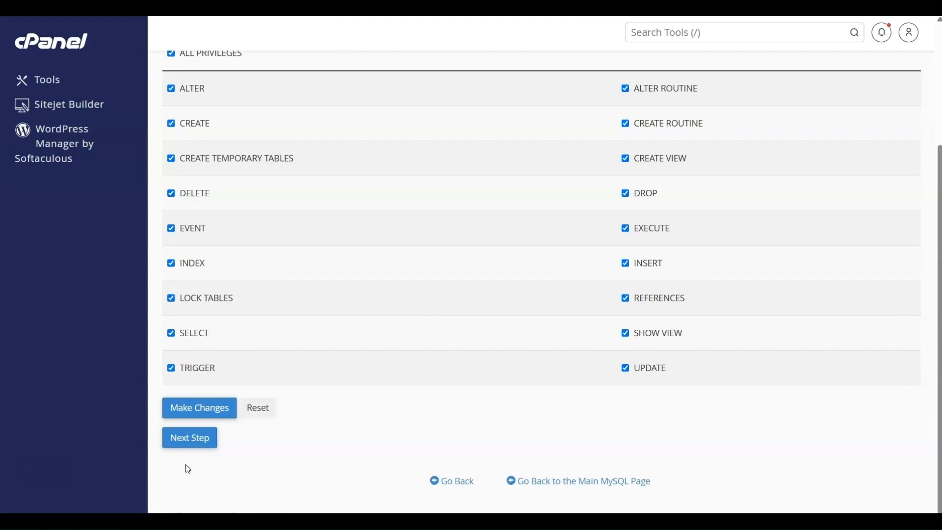
{"action": "left_click", "coordinate": [181, 439]}
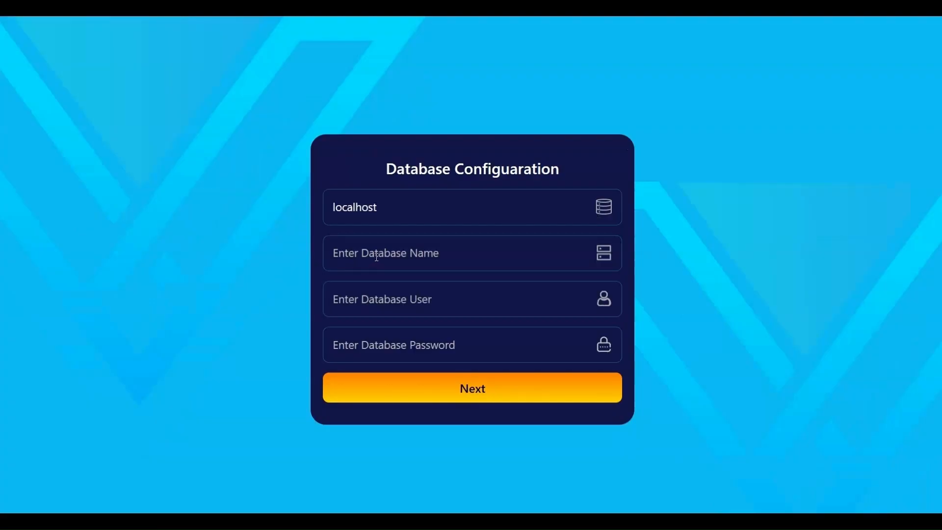
Submit the Vidko installer's database configuration with the prefixed tutorial_newdb name, the prefixed tutorial_newuser user and the database password.
{"action": "left_click", "coordinate": [377, 257]}
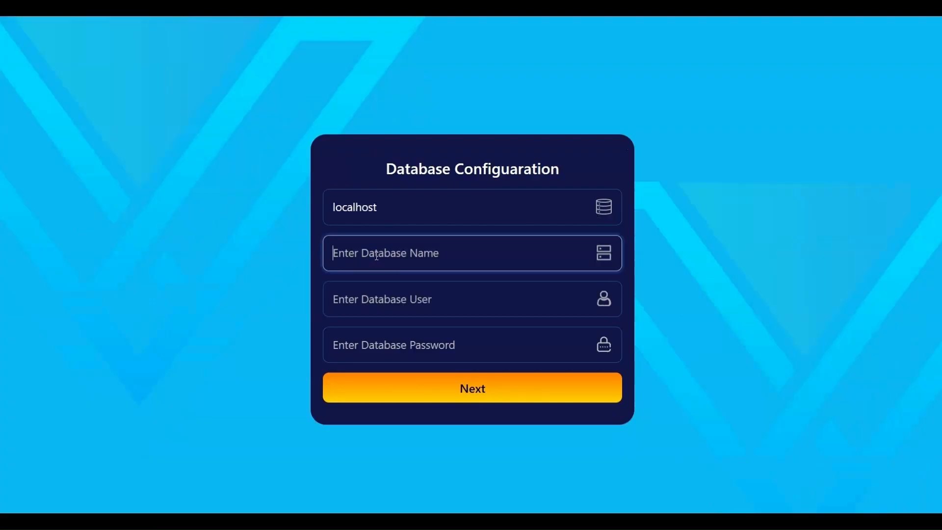
{"action": "type", "text": "writcxpd_tutorial_newdb"}
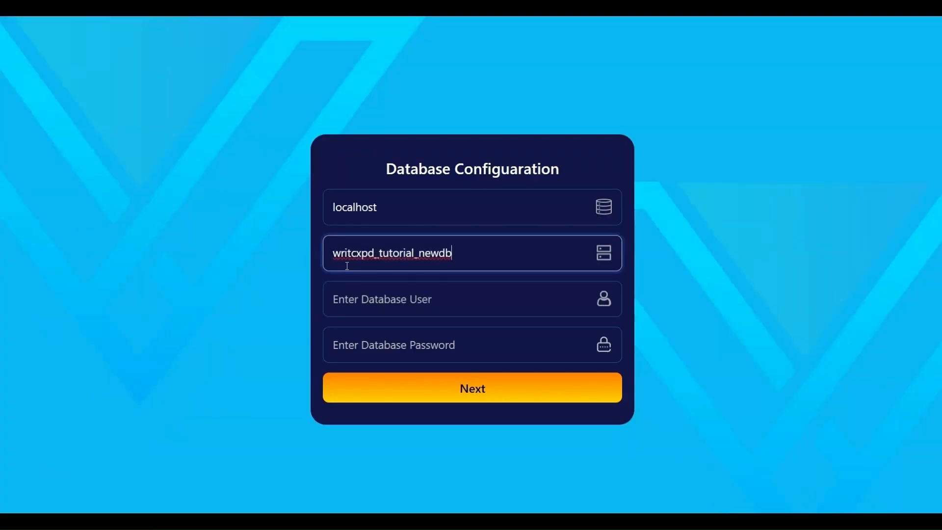
{"action": "left_click", "coordinate": [286, 269]}
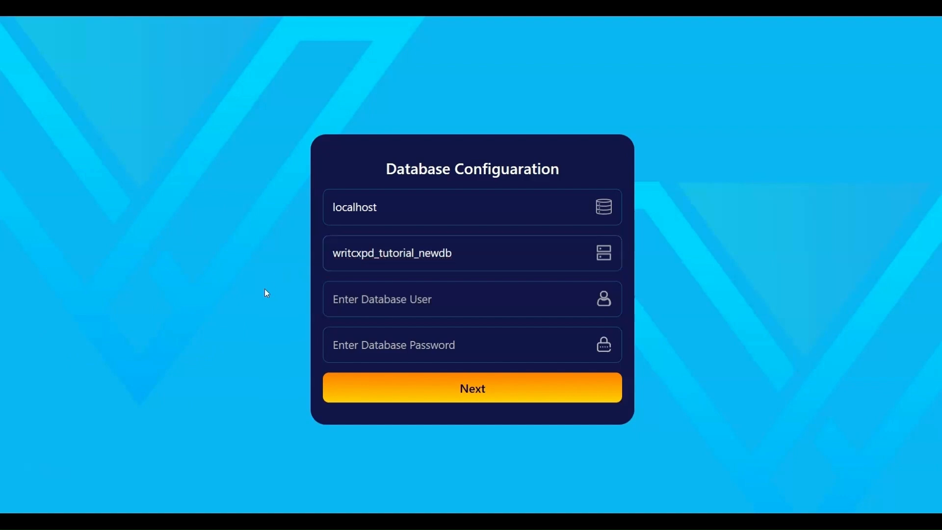
{"action": "left_click", "coordinate": [357, 303]}
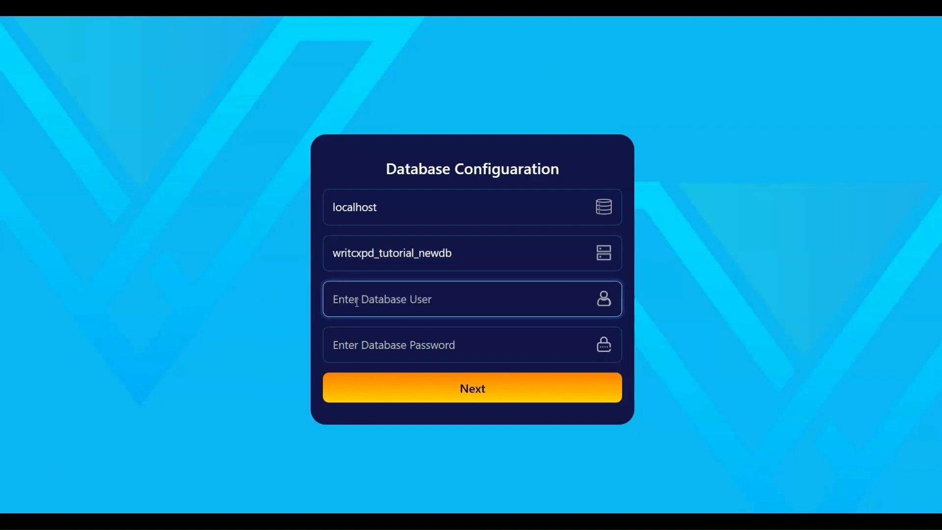
{"action": "key", "text": "ctrl+v"}
{"action": "key", "text": "Tab"}
{"action": "key", "text": "ctrl+v"}
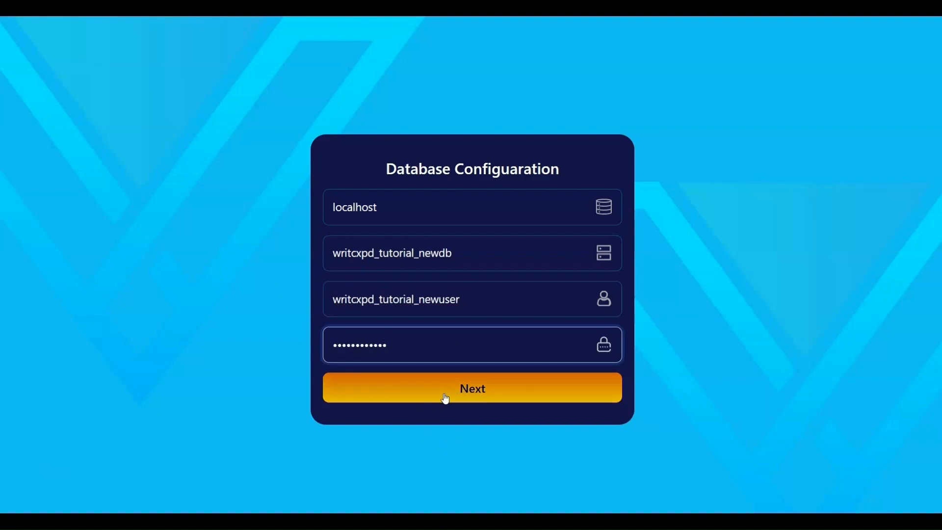
{"action": "left_click", "coordinate": [474, 394]}
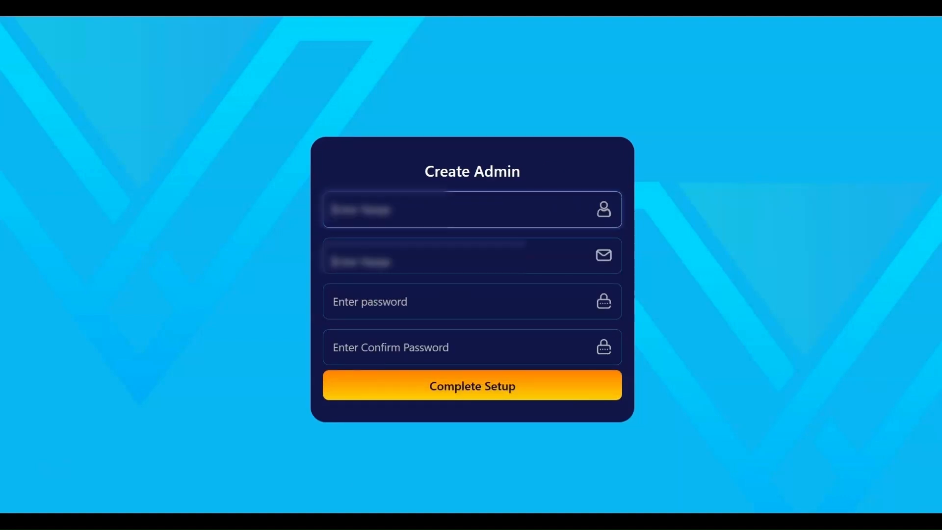
Create the Vidko admin account with the admin's name and e-mail, entering and confirming the admin password.
{"action": "key", "text": "ctrl+v"}
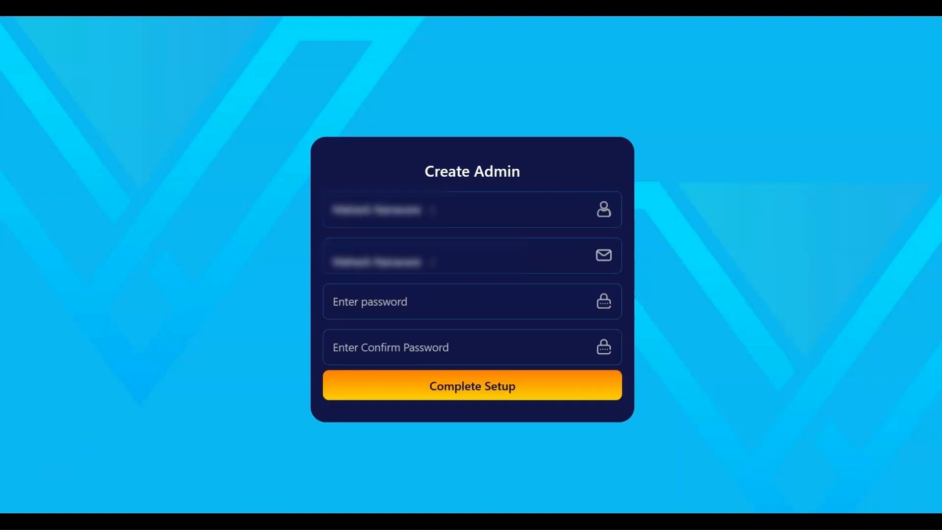
{"action": "left_click", "coordinate": [433, 210]}
{"action": "left_click", "coordinate": [433, 255]}
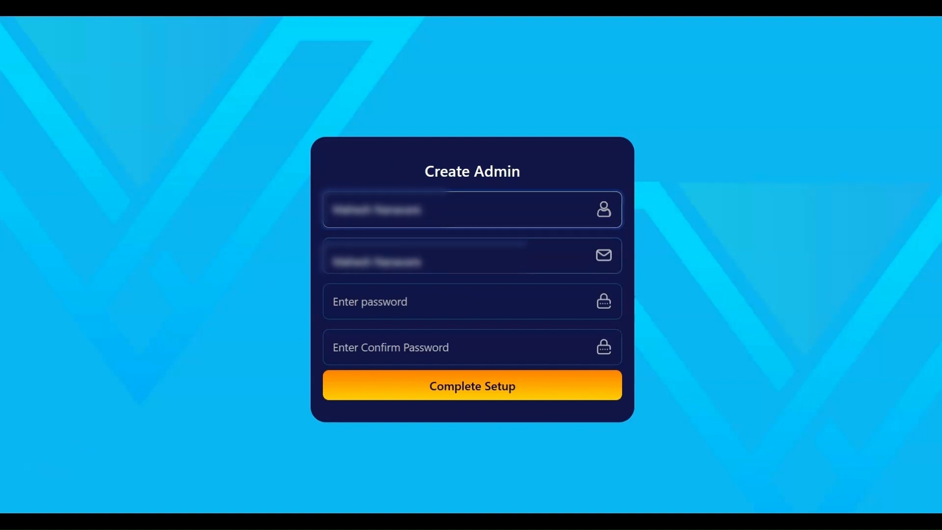
{"action": "type", "text": "•••••••••••"}
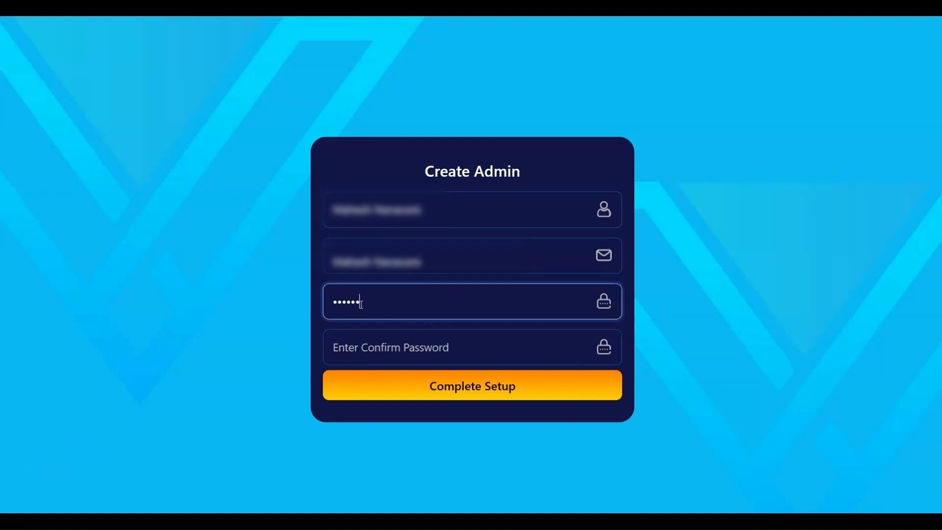
{"action": "left_click", "coordinate": [349, 352]}
{"action": "type", "text": "•••••••••••"}
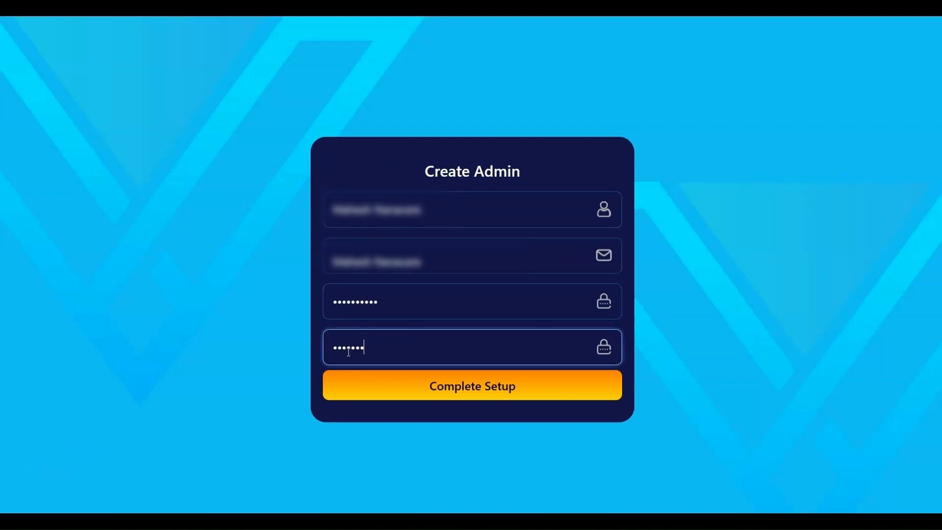
{"action": "key", "text": "Return"}
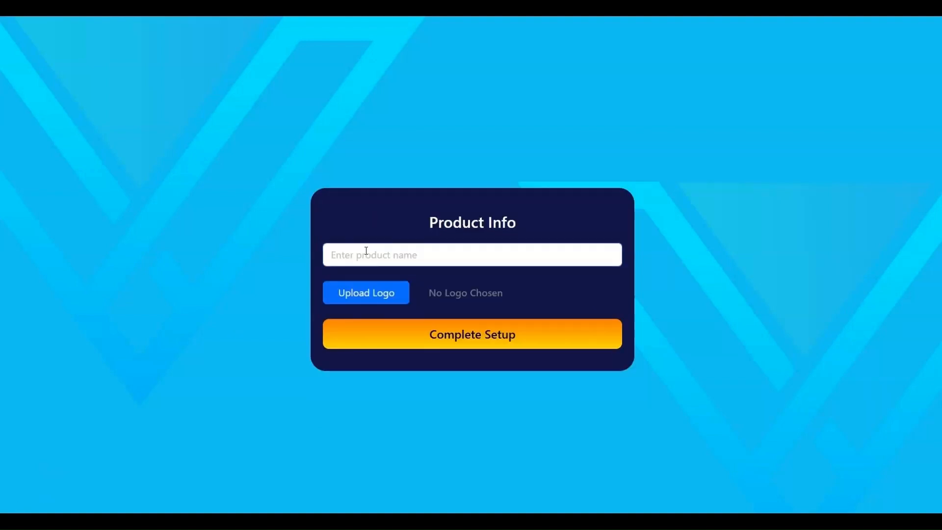
Set the product name to TeknikForce, upload logo.png from Downloads as the logo, and complete the setup.
{"action": "left_click", "coordinate": [363, 255]}
{"action": "type", "text": "TeknikForce"}
{"action": "left_click", "coordinate": [397, 224]}
{"action": "left_click", "coordinate": [353, 304]}
{"action": "left_click", "coordinate": [170, 130]}
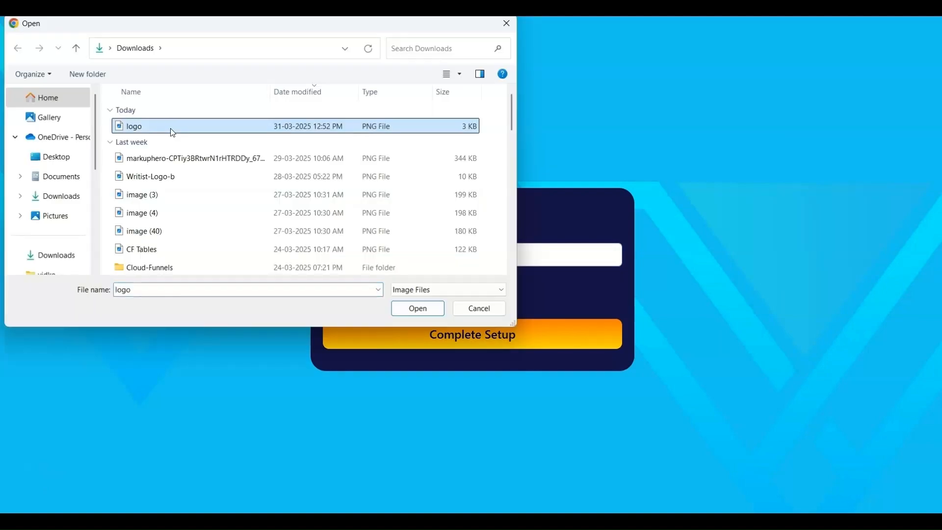
{"action": "left_click", "coordinate": [415, 309]}
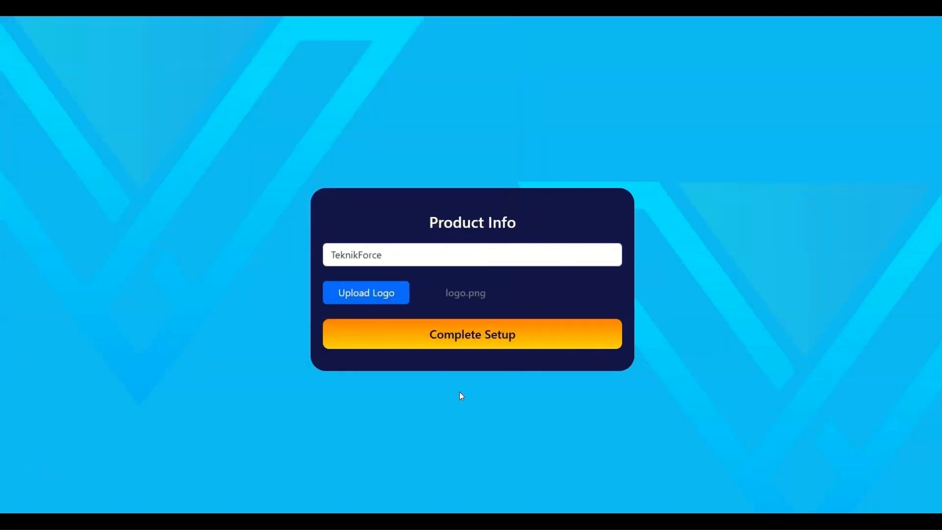
{"action": "left_click", "coordinate": [475, 343]}
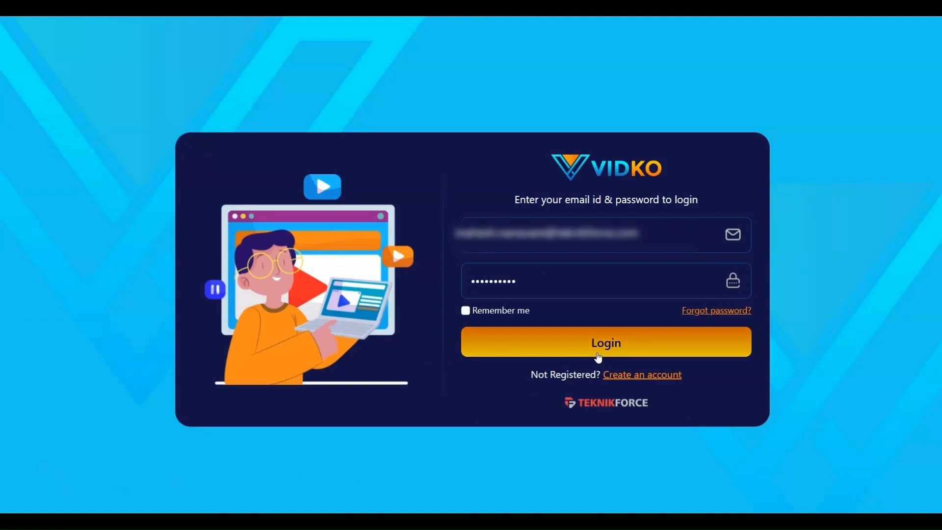
Log in to Vidko with the admin credentials and open its settings.
{"action": "left_click", "coordinate": [605, 350]}
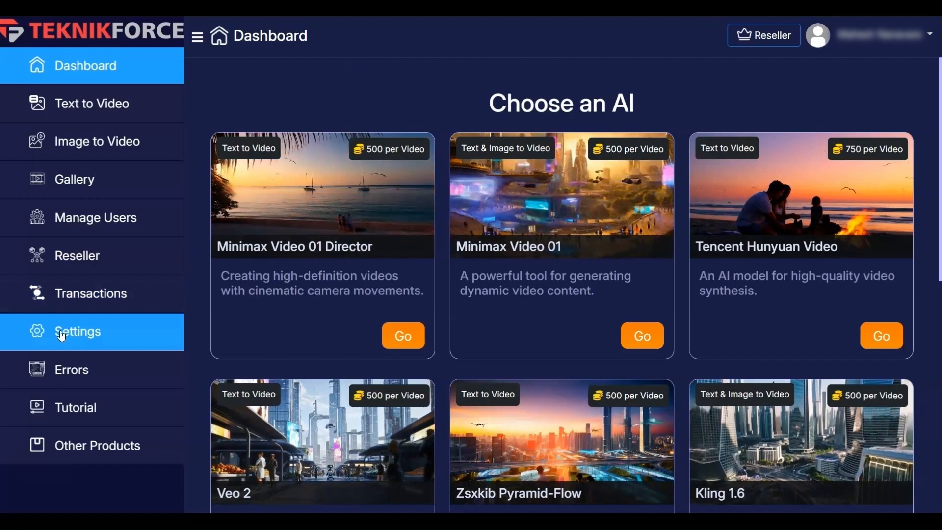
{"action": "left_click", "coordinate": [61, 335]}
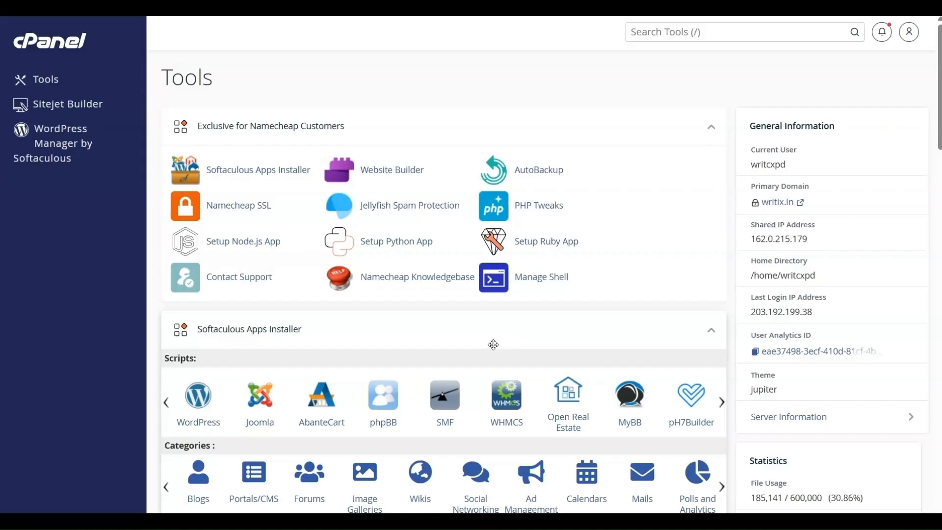
In cPanel's Cron Jobs, enter the new job's command "wget -O - tutorial.vidko.in/api/api/checkstatus > /dev/null 2>&1".
{"action": "scroll", "coordinate": [495, 342], "scroll_direction": "down", "scroll_amount": 15}
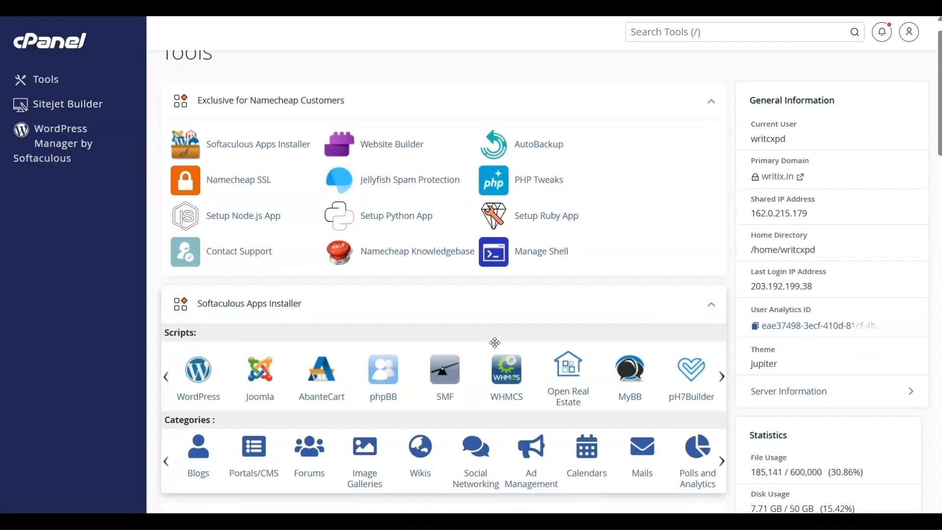
{"action": "scroll", "coordinate": [455, 348], "scroll_direction": "down", "scroll_amount": 15}
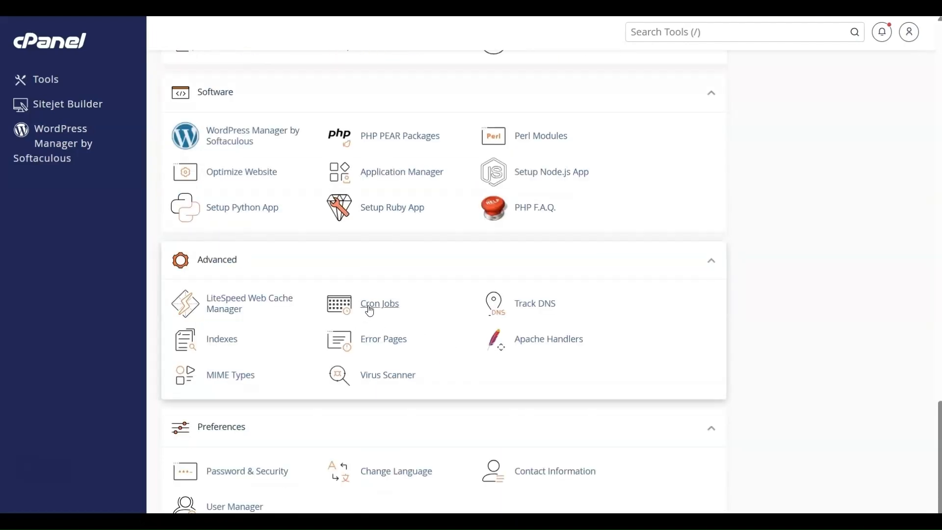
{"action": "left_click", "coordinate": [382, 310]}
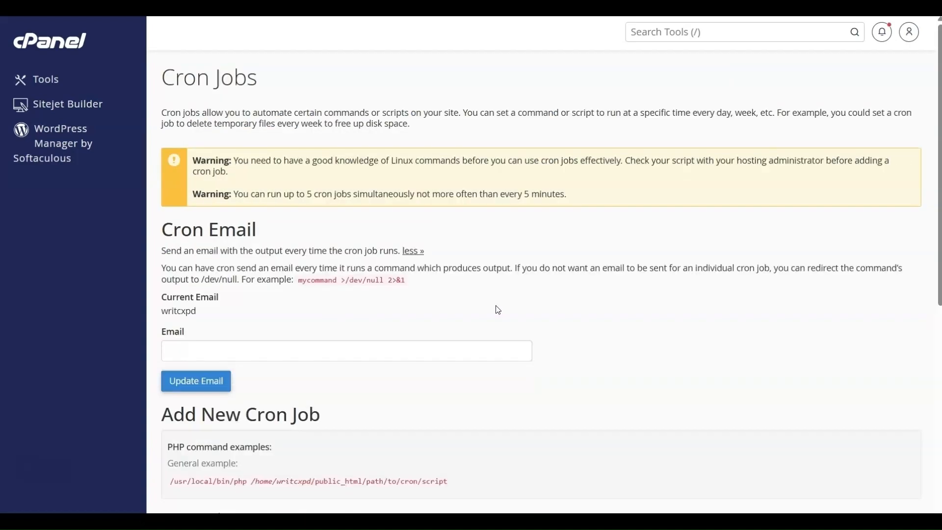
{"action": "scroll", "coordinate": [577, 341], "scroll_direction": "down", "scroll_amount": 3}
{"action": "scroll", "coordinate": [577, 341], "scroll_direction": "down", "scroll_amount": 5}
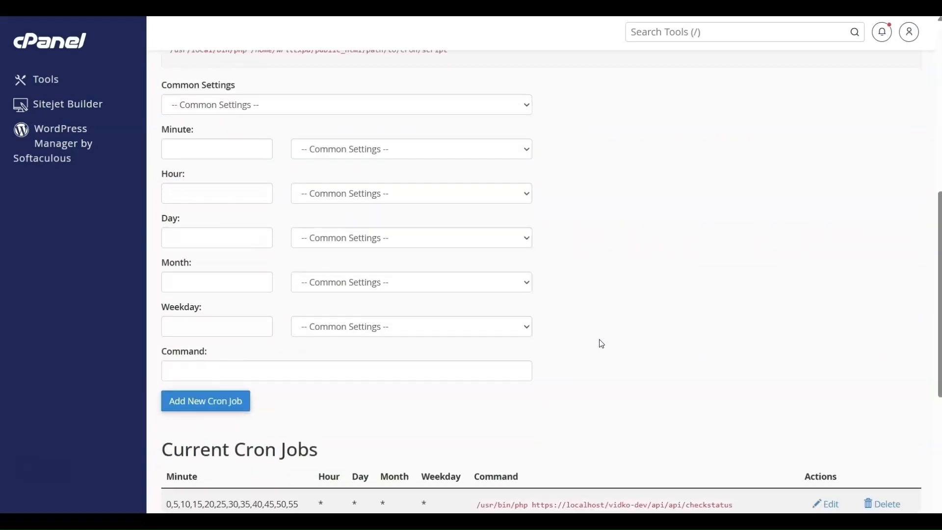
{"action": "left_click", "coordinate": [312, 369]}
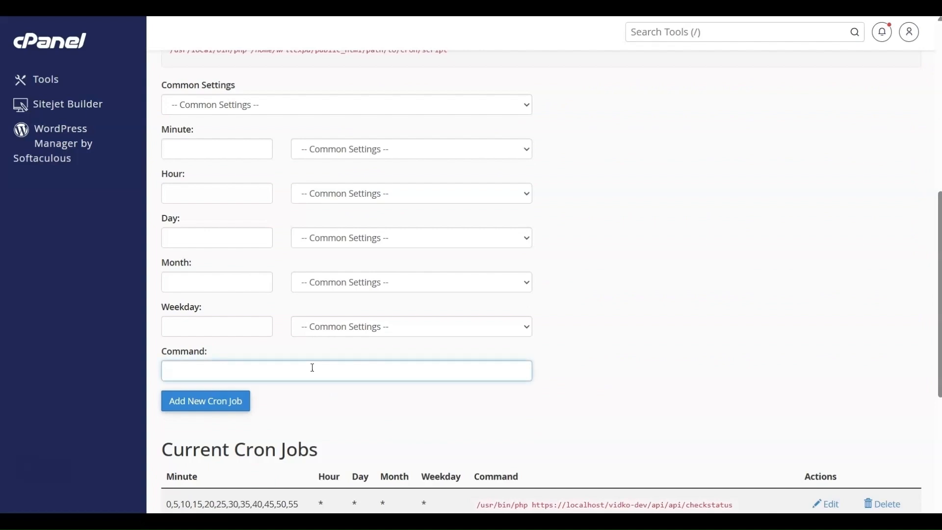
{"action": "type", "text": "wget -O - tutorial.vidko.in/api/api/checkstatus > /dev/null 2>&1"}
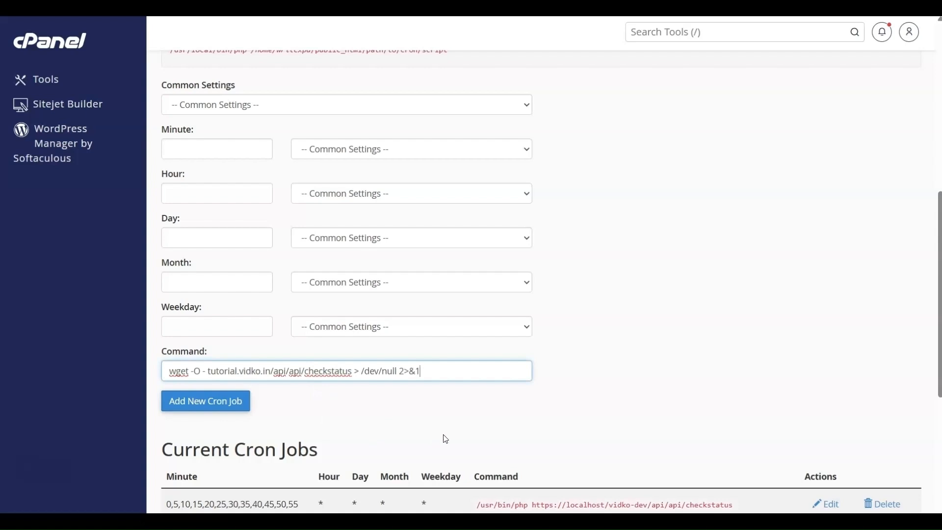
Apply the Once Per Five Minutes common setting to the new cron job's schedule.
{"action": "scroll", "coordinate": [446, 438], "scroll_direction": "up", "scroll_amount": 2}
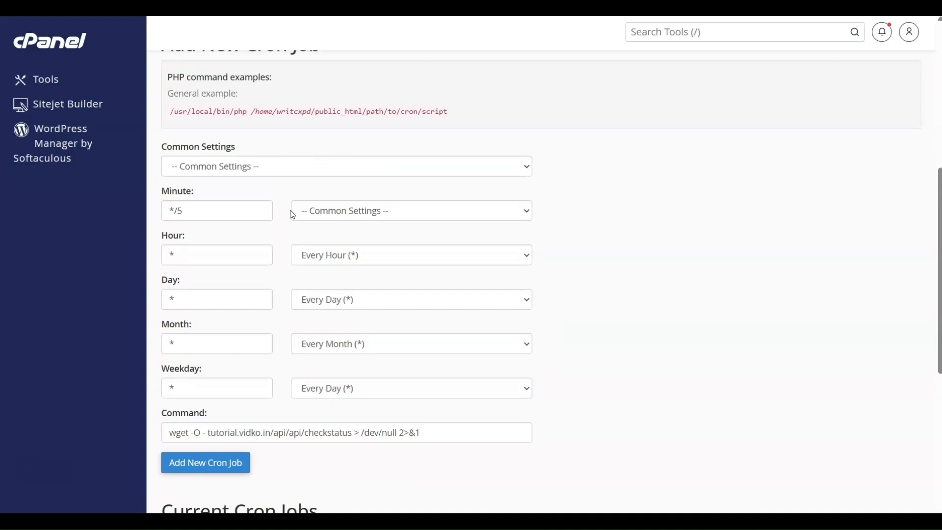
{"action": "left_click", "coordinate": [281, 173]}
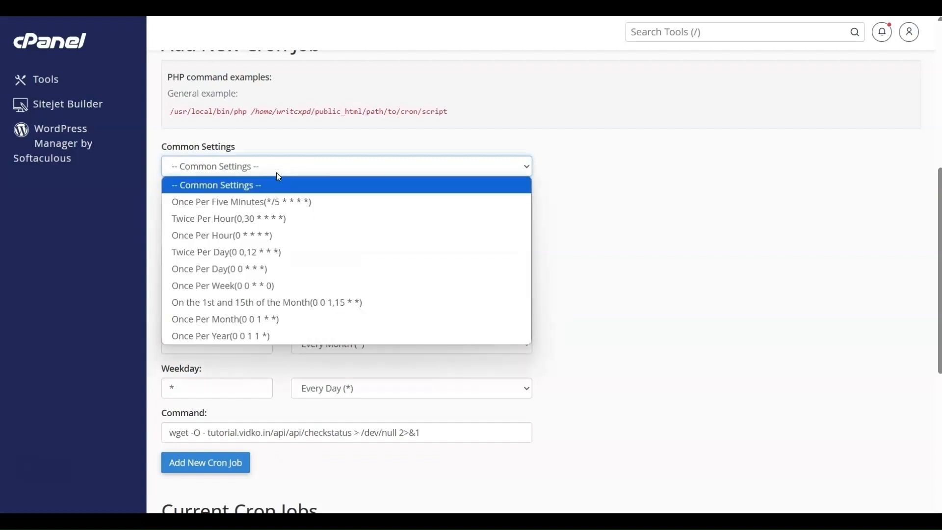
{"action": "left_click", "coordinate": [285, 207]}
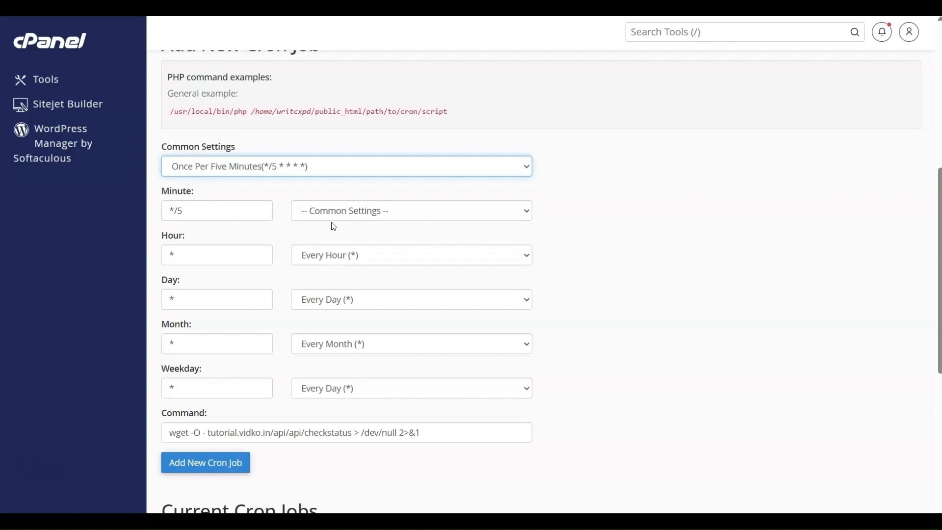
Set the cron job's minute to :02 (2) and add the new cron job.
{"action": "left_click", "coordinate": [345, 210]}
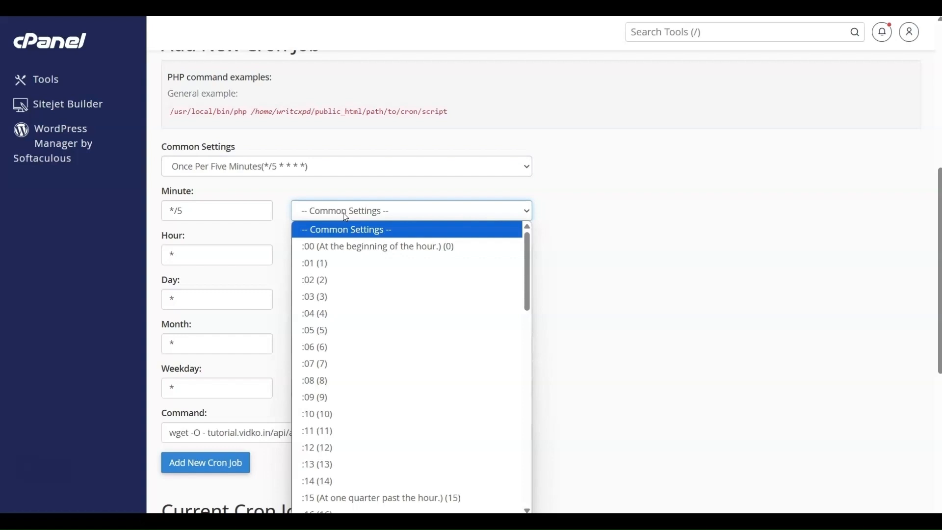
{"action": "left_click", "coordinate": [342, 276]}
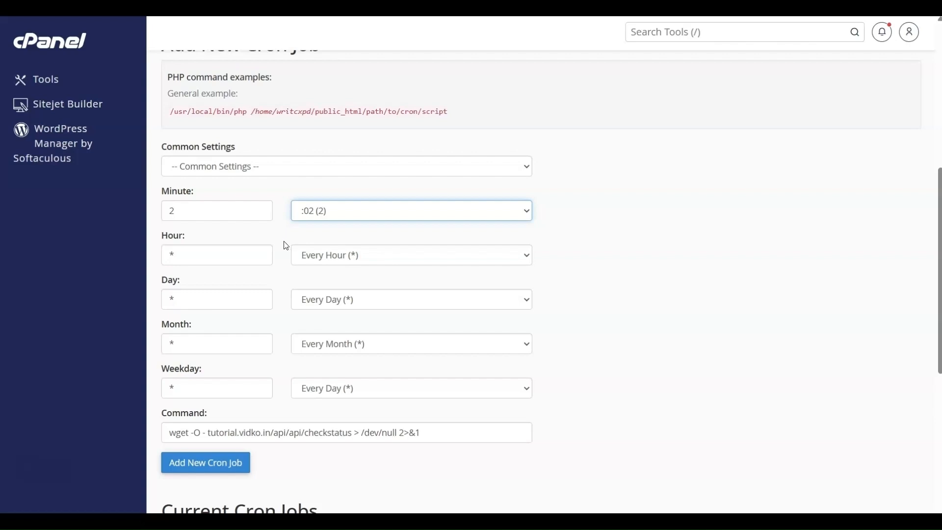
{"action": "scroll", "coordinate": [286, 245], "scroll_direction": "down", "scroll_amount": 1}
{"action": "scroll", "coordinate": [286, 246], "scroll_direction": "down", "scroll_amount": 1}
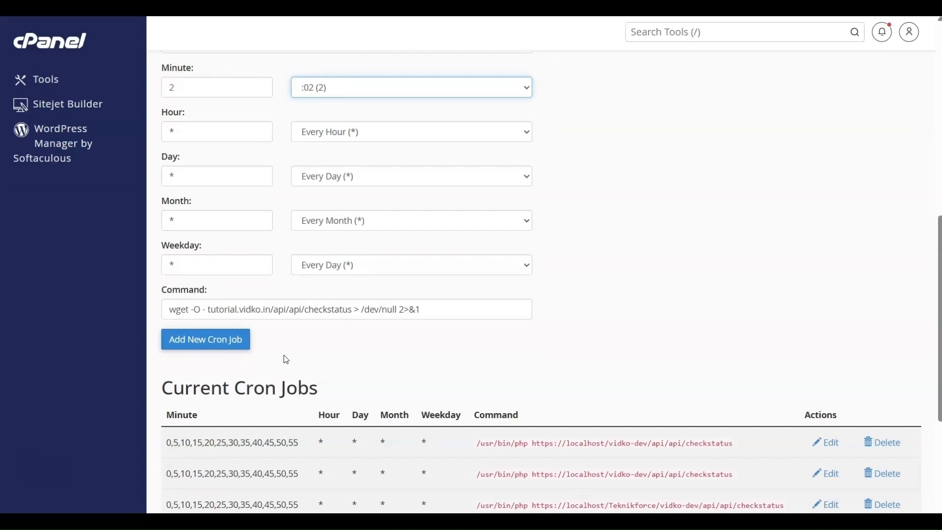
{"action": "left_click", "coordinate": [207, 345]}
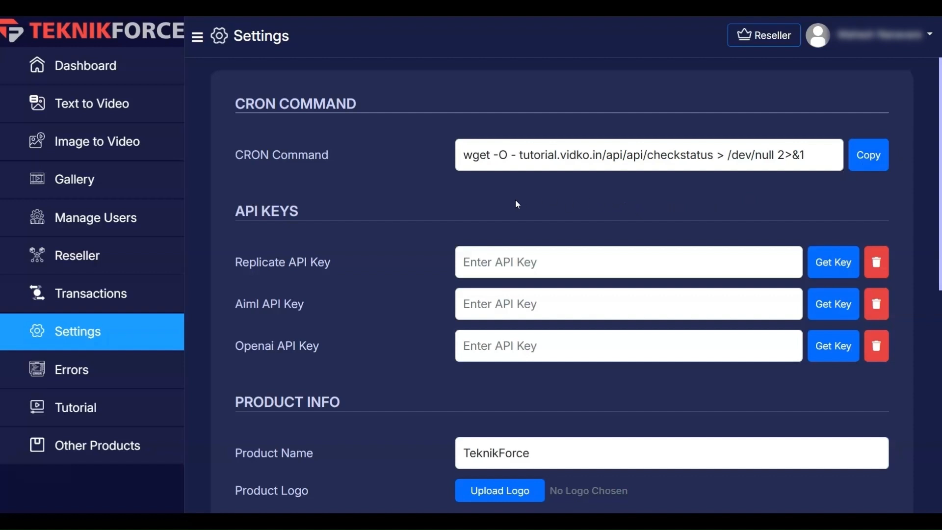
Switch back to Vidko and open its dashboard of AI models.
{"action": "left_click", "coordinate": [84, 70]}
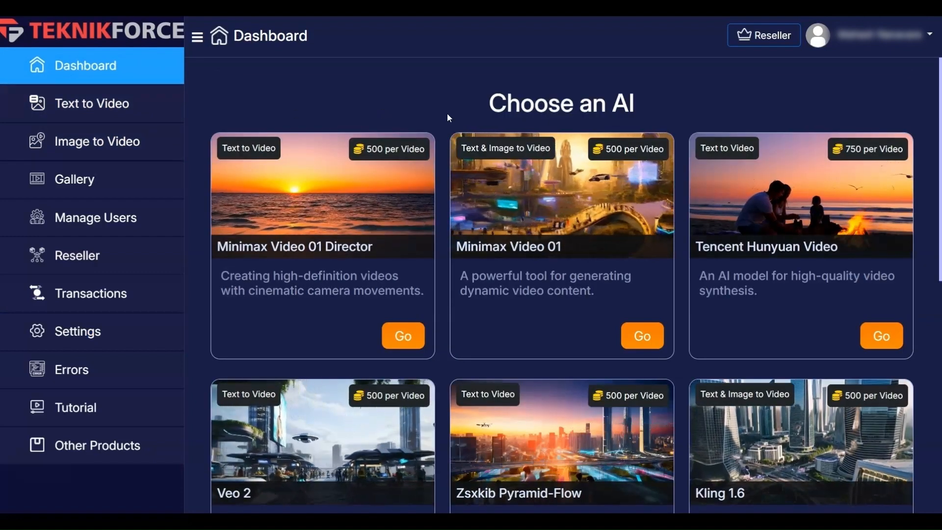